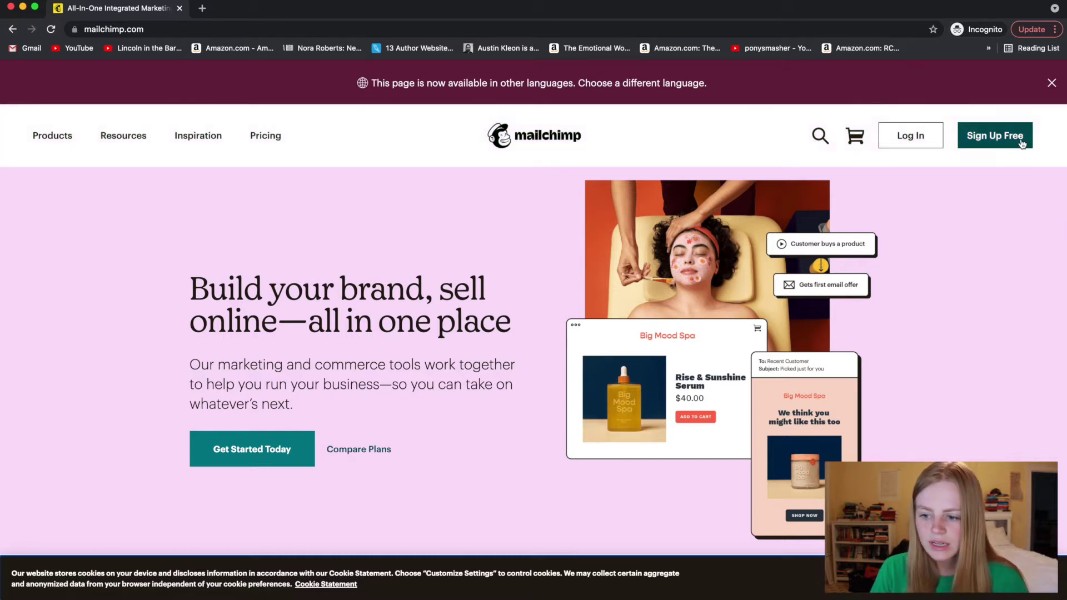
- Open the free sign-up form and enter the account email address and a username
left_click(1021, 144)
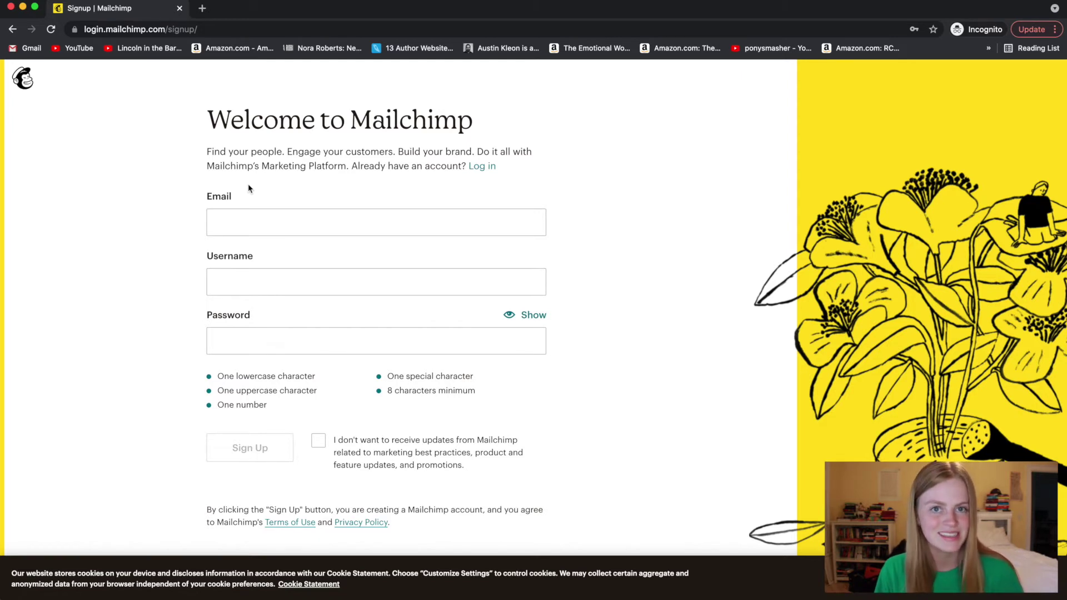
left_click(245, 220)
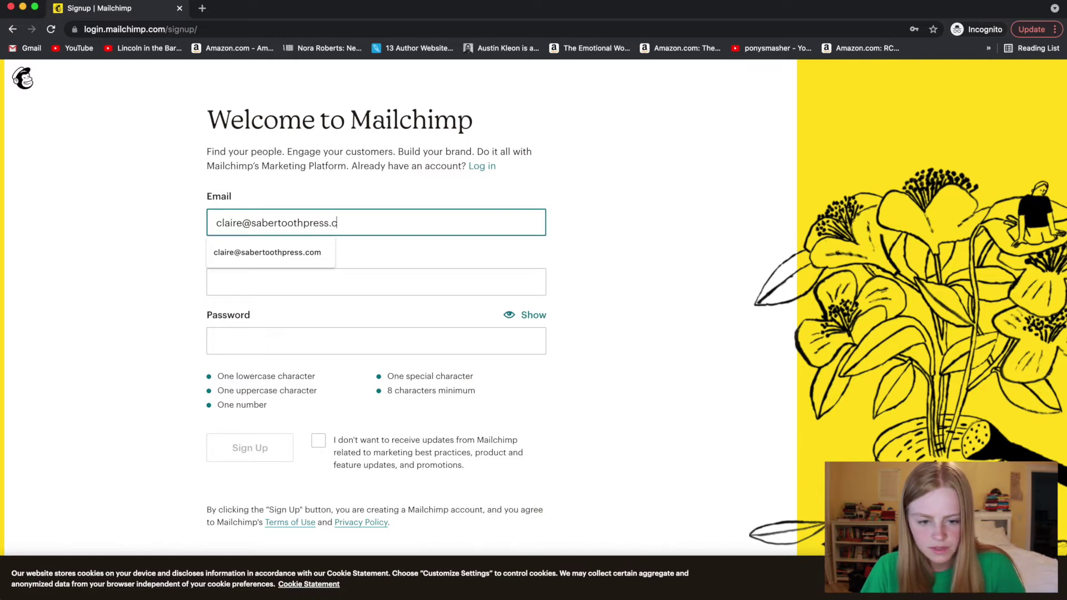
left_click(232, 280)
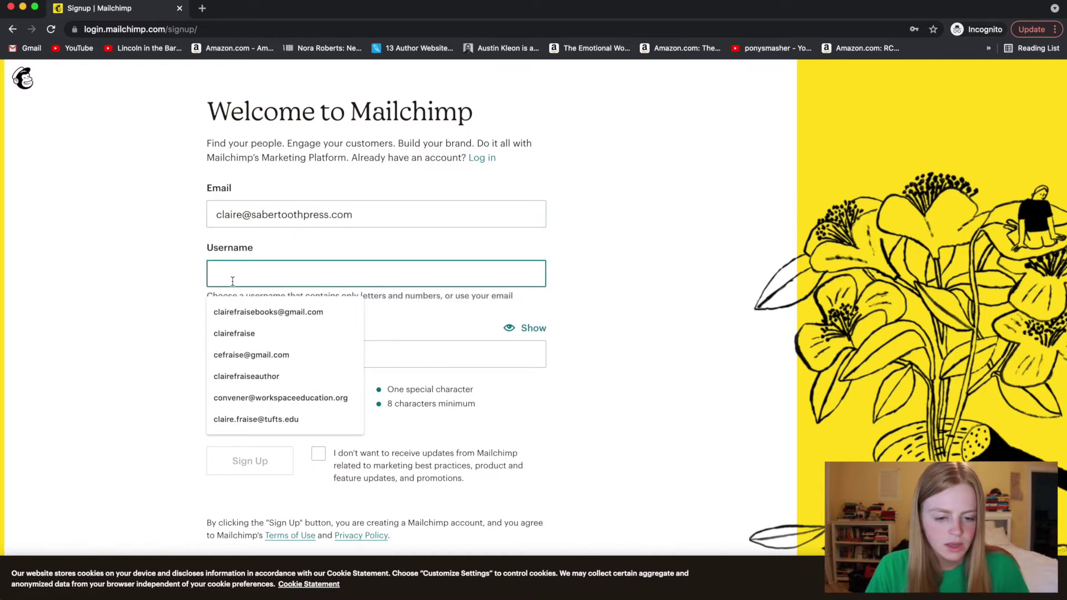
type("cl")
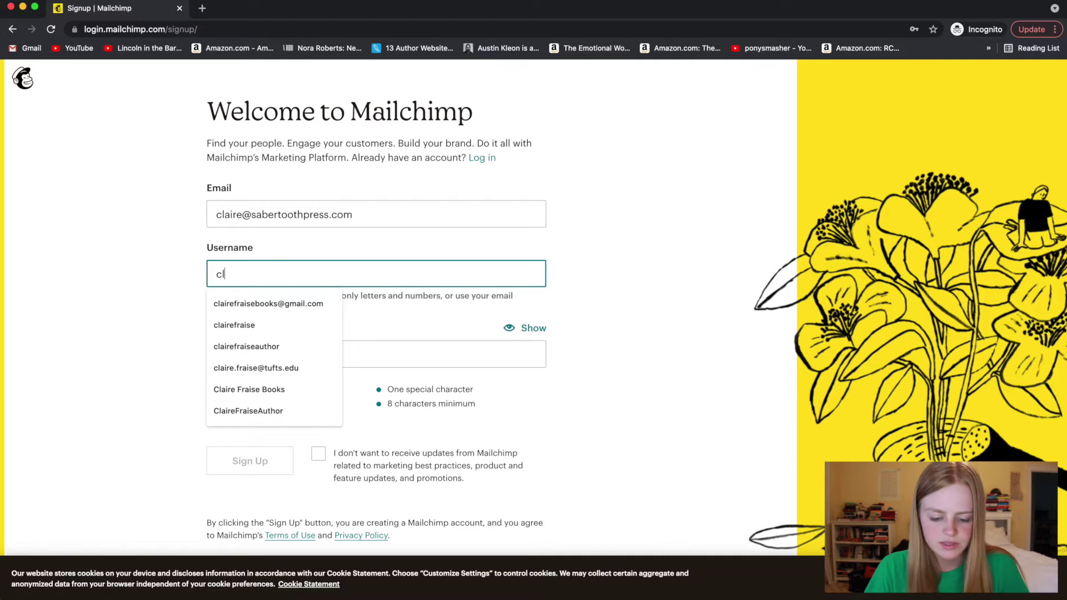
key("BackSpace")
key("BackSpace")
type("sabertoothpress")
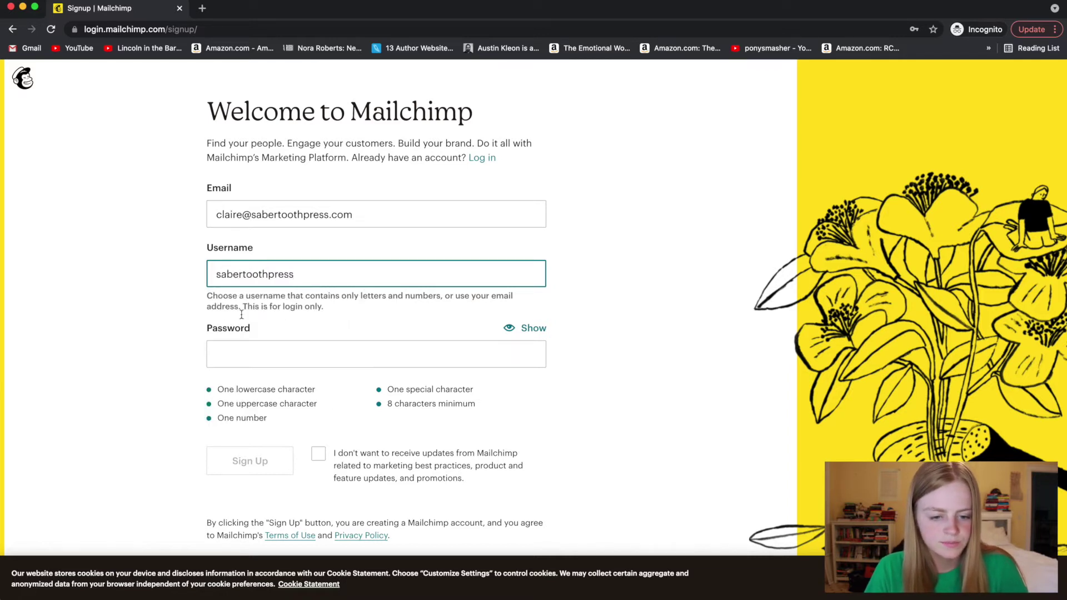
- Set a secure password, decline Mailchimp marketing updates, and submit the registration
left_click(249, 348)
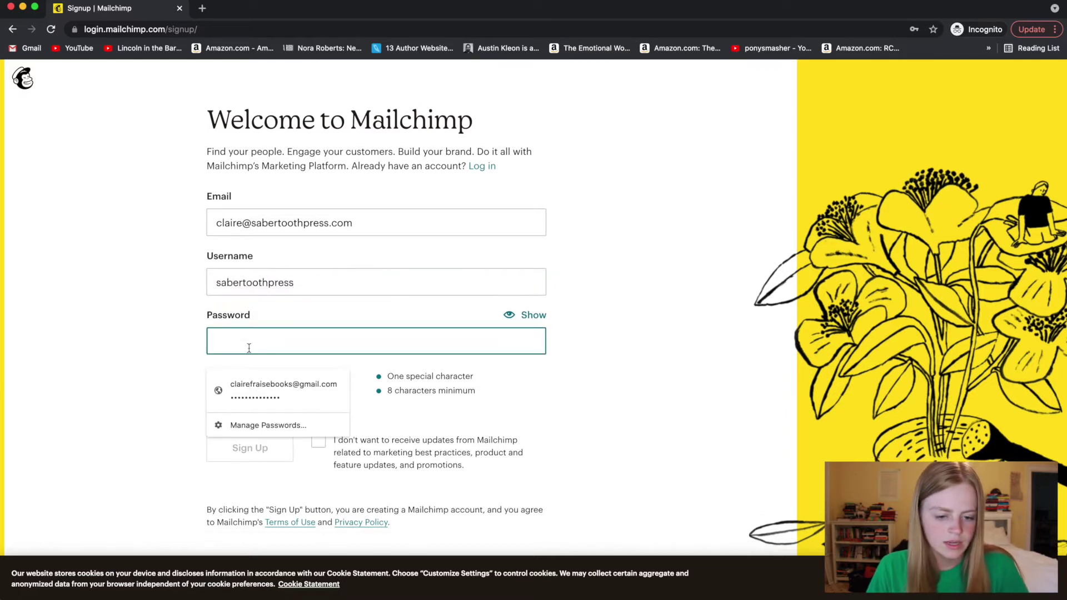
type("•••••••••")
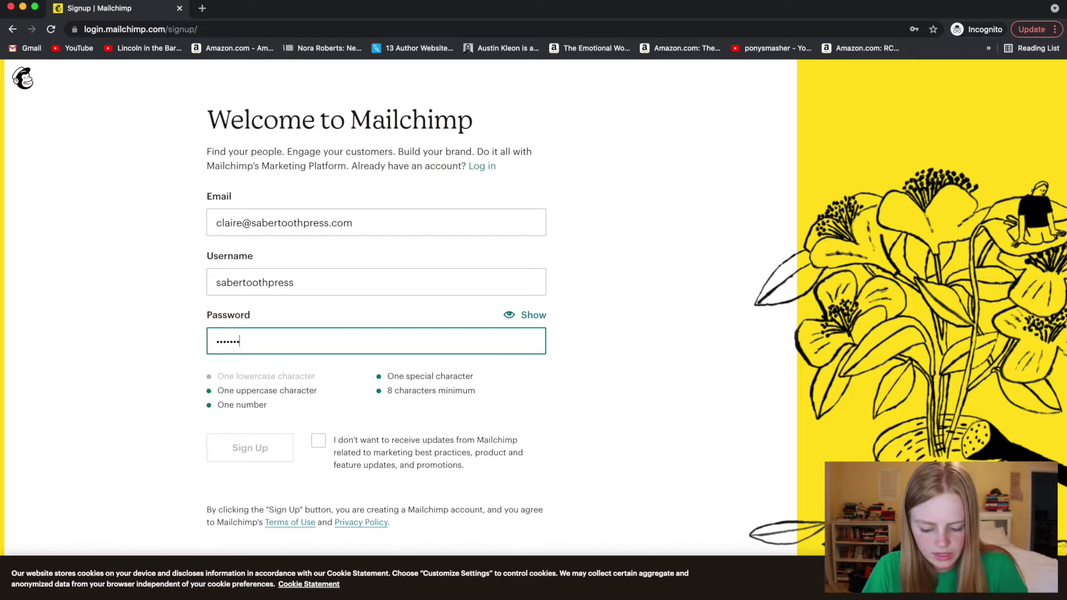
double_click(229, 340)
type("••••••••••")
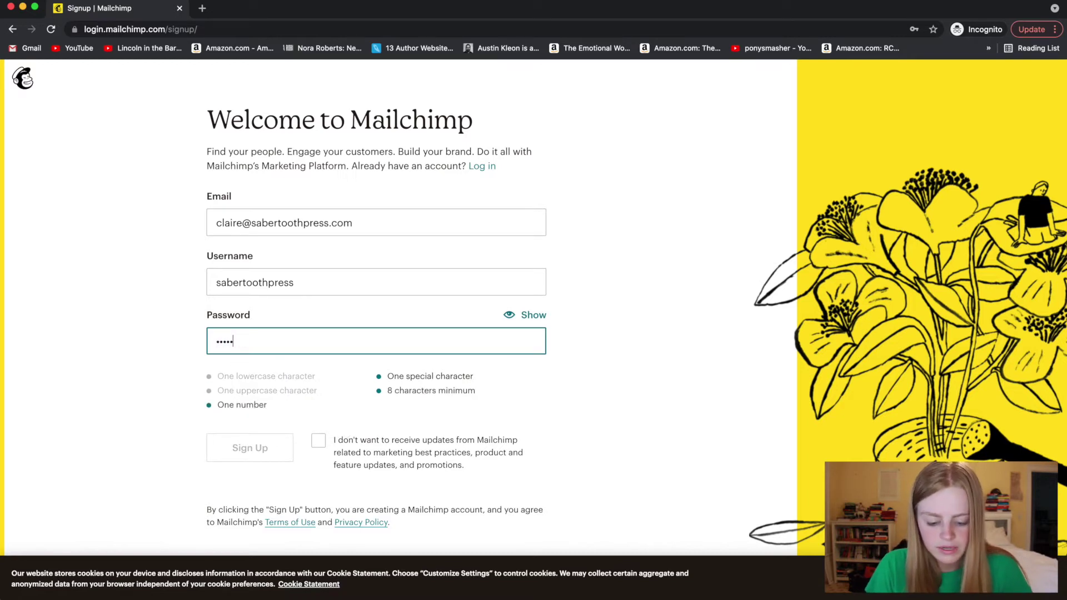
type("•••")
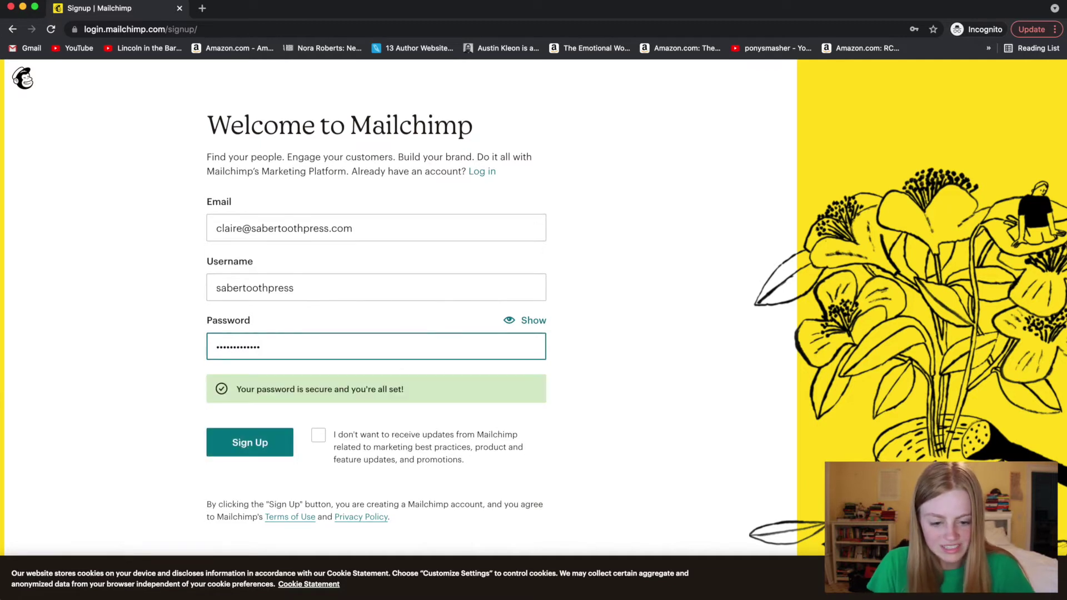
left_click(319, 436)
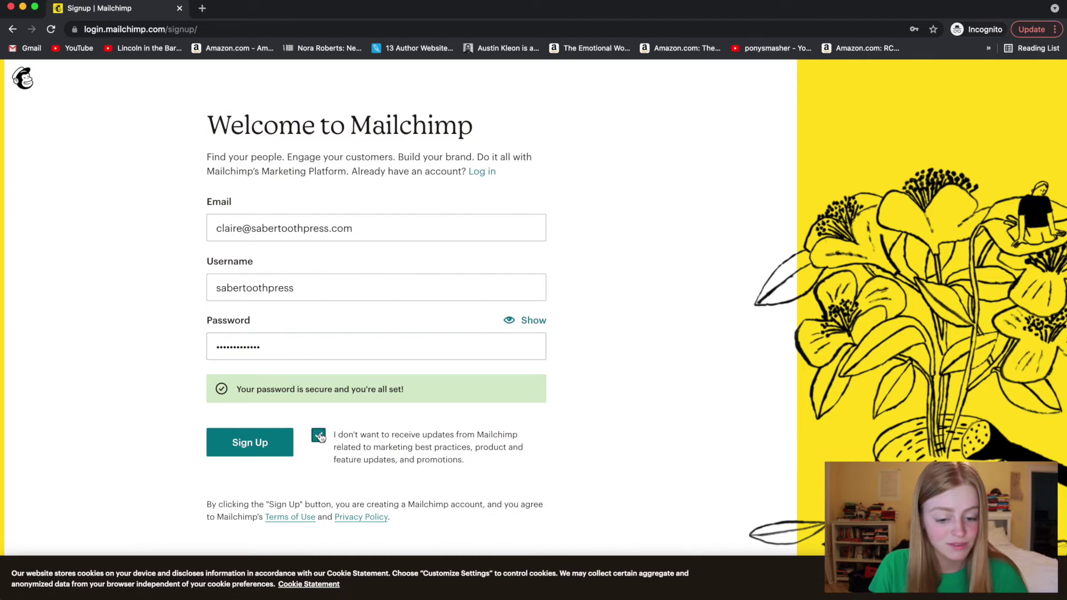
left_click(270, 448)
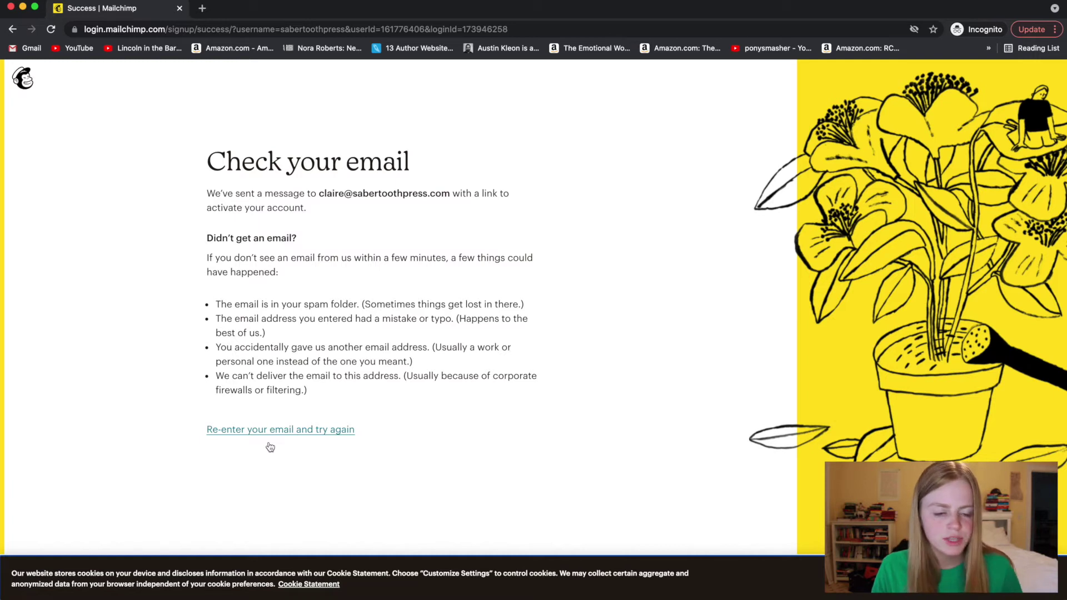
- Search 'gmai' in a new tab and go to the Gmail page
left_click(202, 7)
type("gmai")
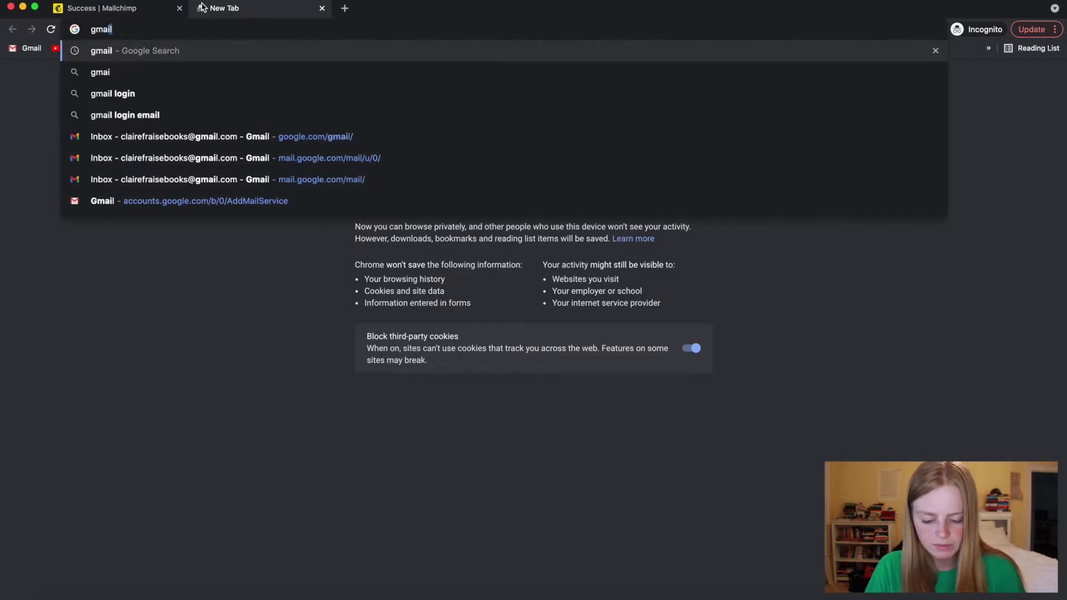
key("Return")
left_click(151, 193)
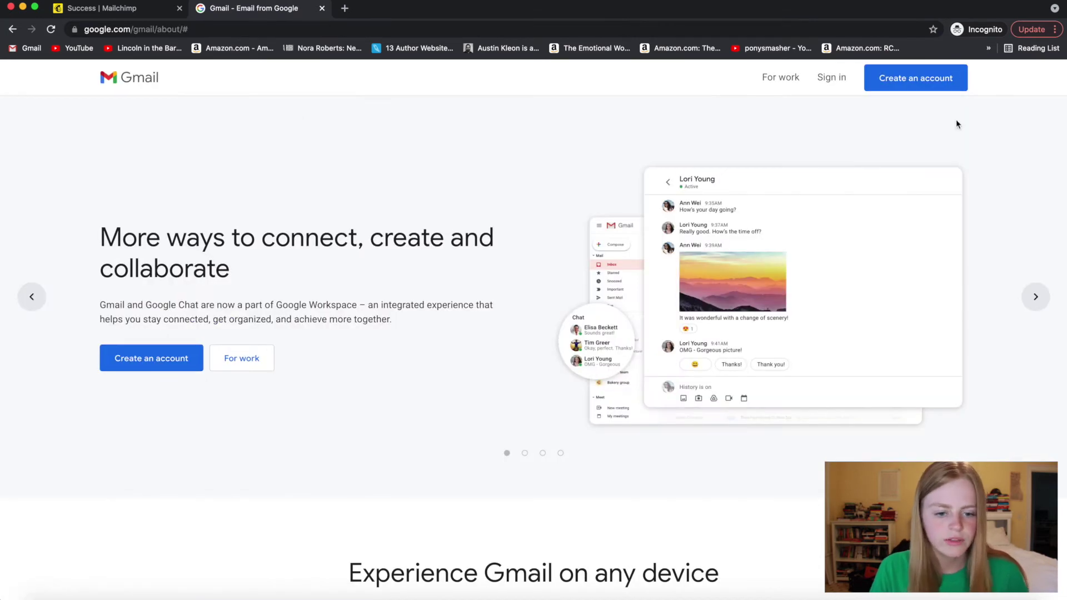
- Sign in to Gmail with the saved login and follow the Mailchimp Activate Account link
left_click(831, 77)
left_click(517, 345)
left_click(615, 417)
left_click(616, 390)
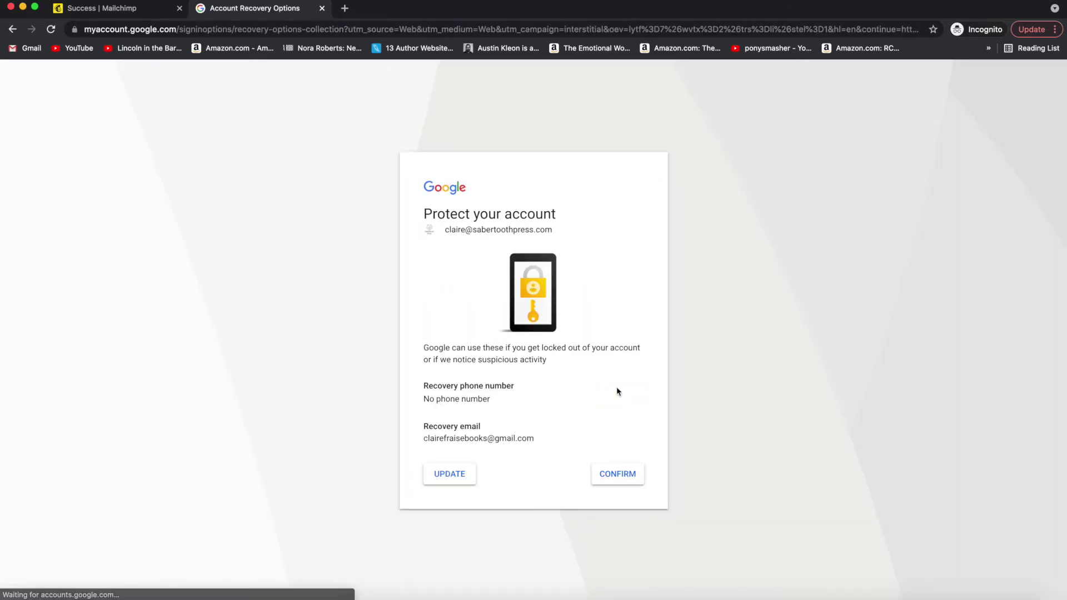
left_click(604, 481)
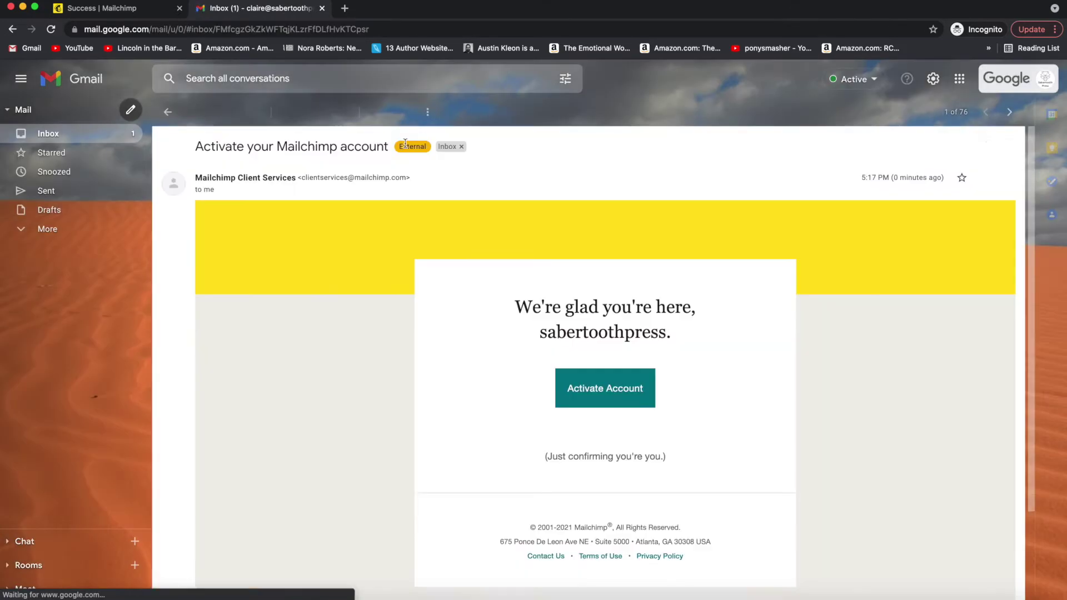
left_click(601, 433)
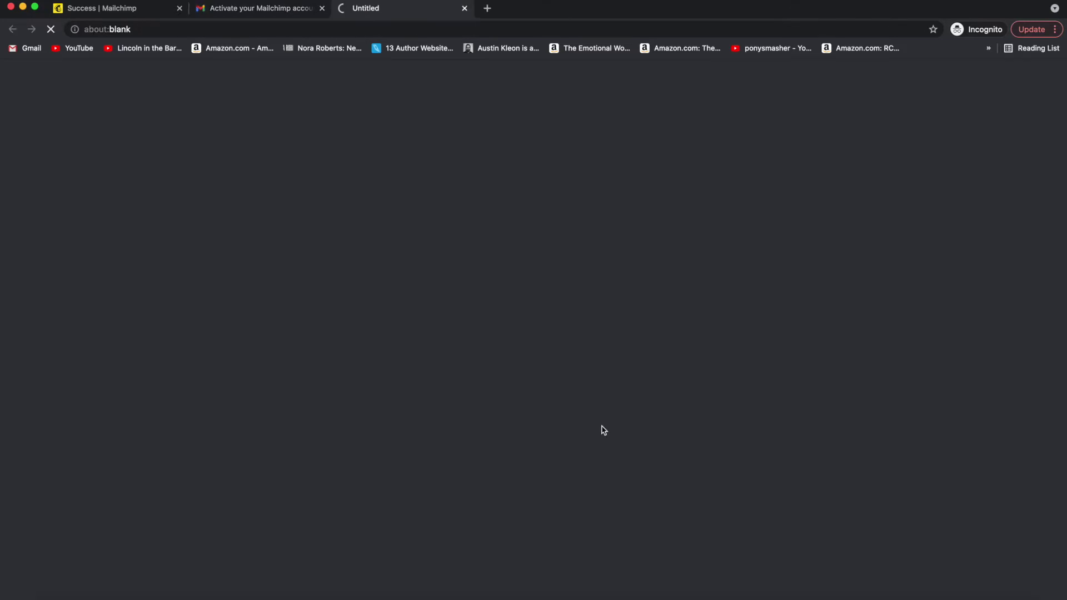
left_click(190, 428)
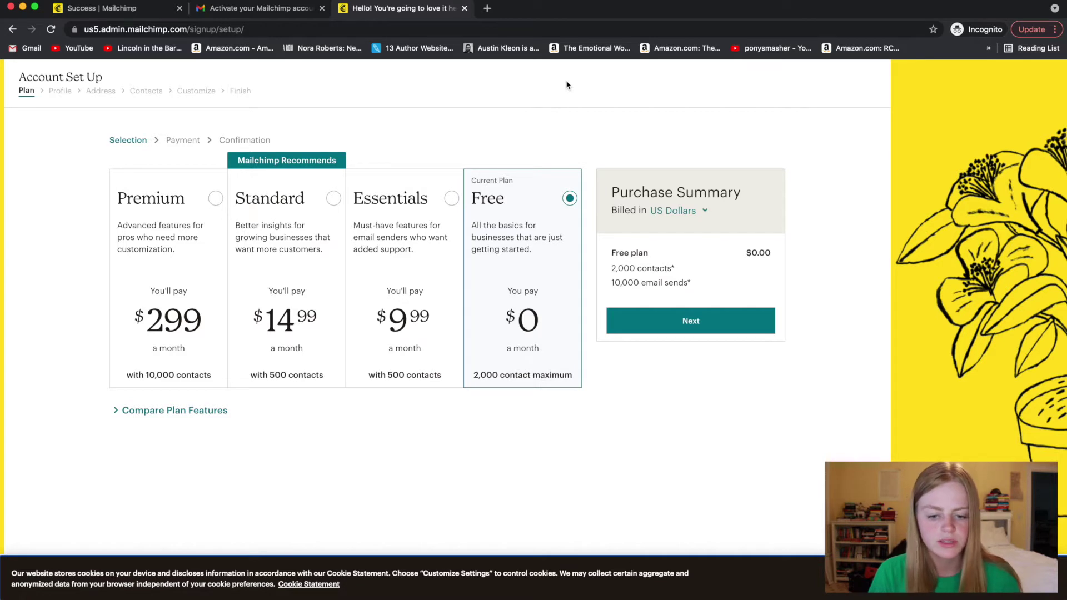
- Keep the Free plan and enter first name, last name and business name 'Sabertooth Press'
left_click(708, 325)
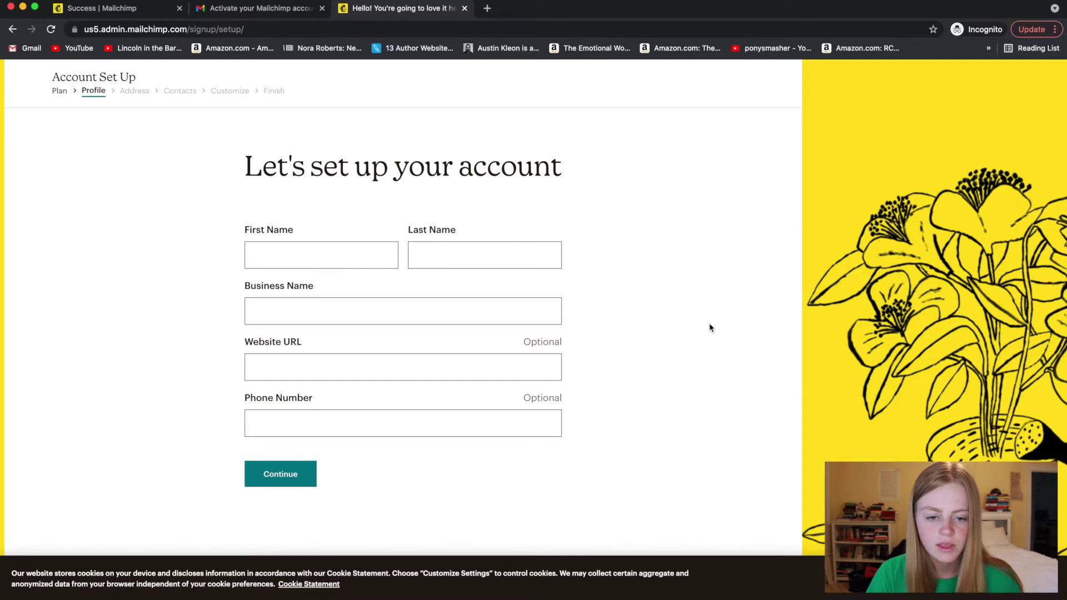
left_click(332, 256)
left_click(477, 261)
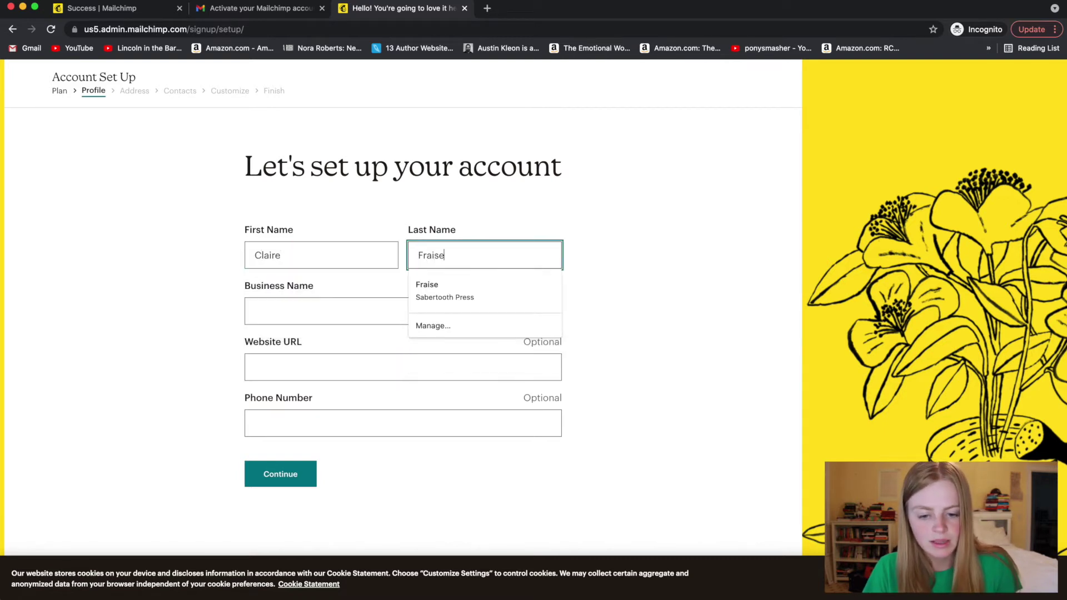
left_click(355, 303)
type("Sabe")
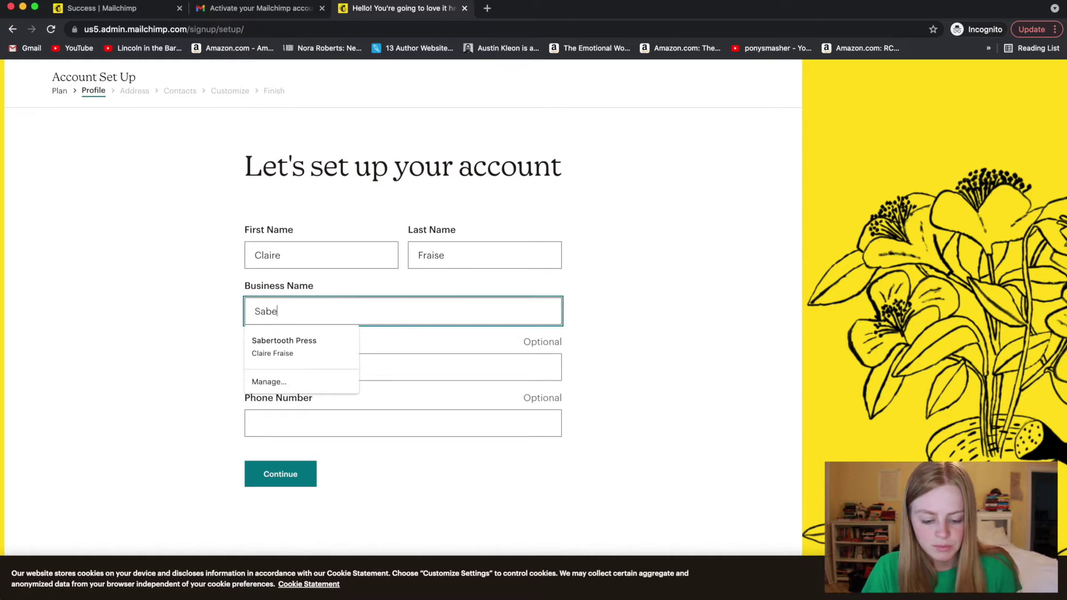
type("rtooth Press")
- Replace the business name with the owner's full name and submit the profile
left_click(194, 316)
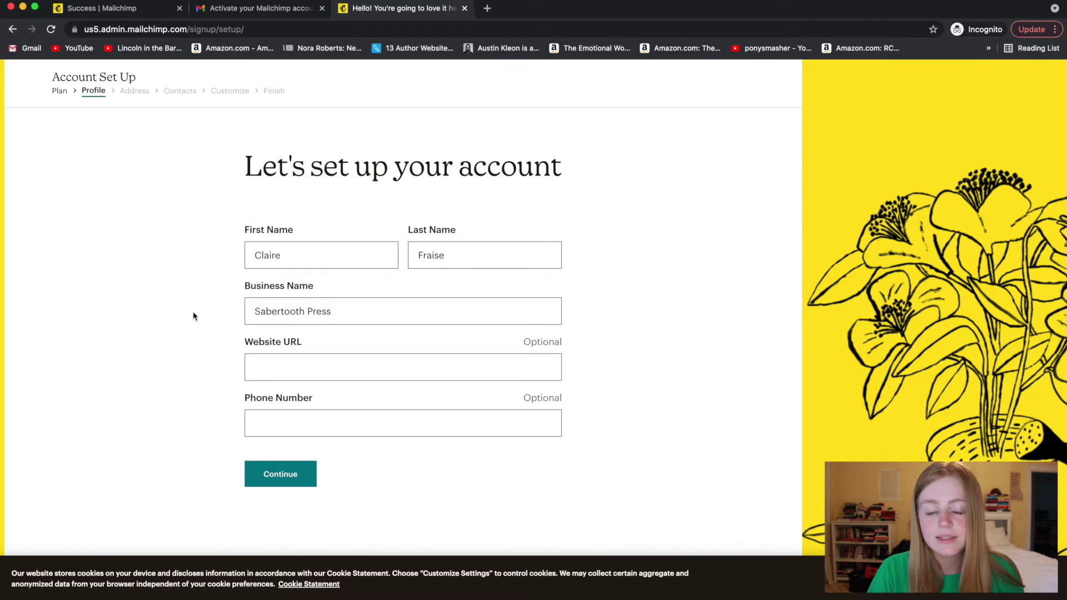
triple_click(291, 317)
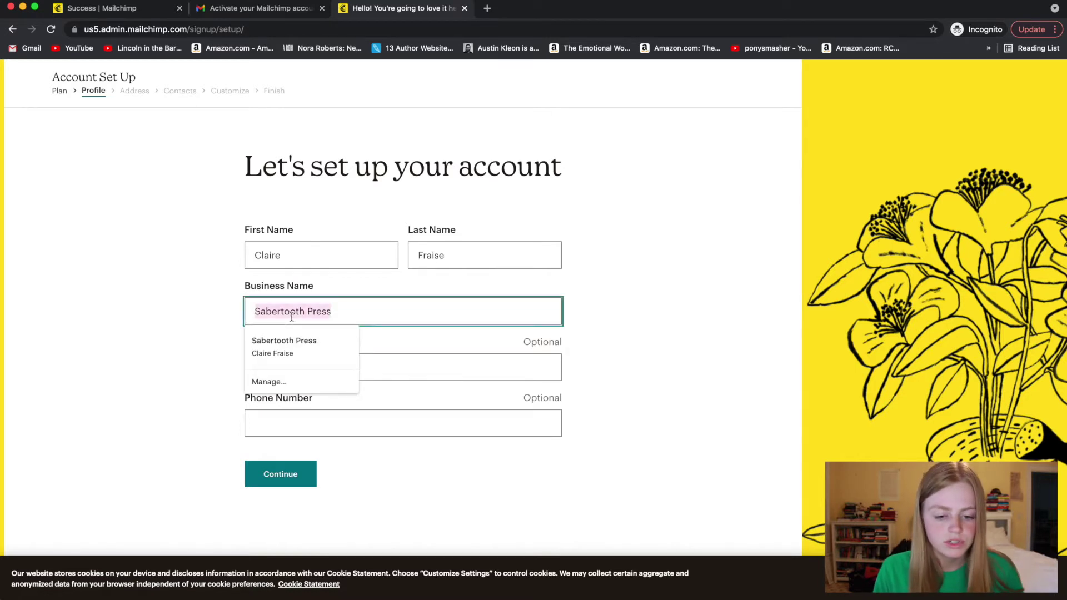
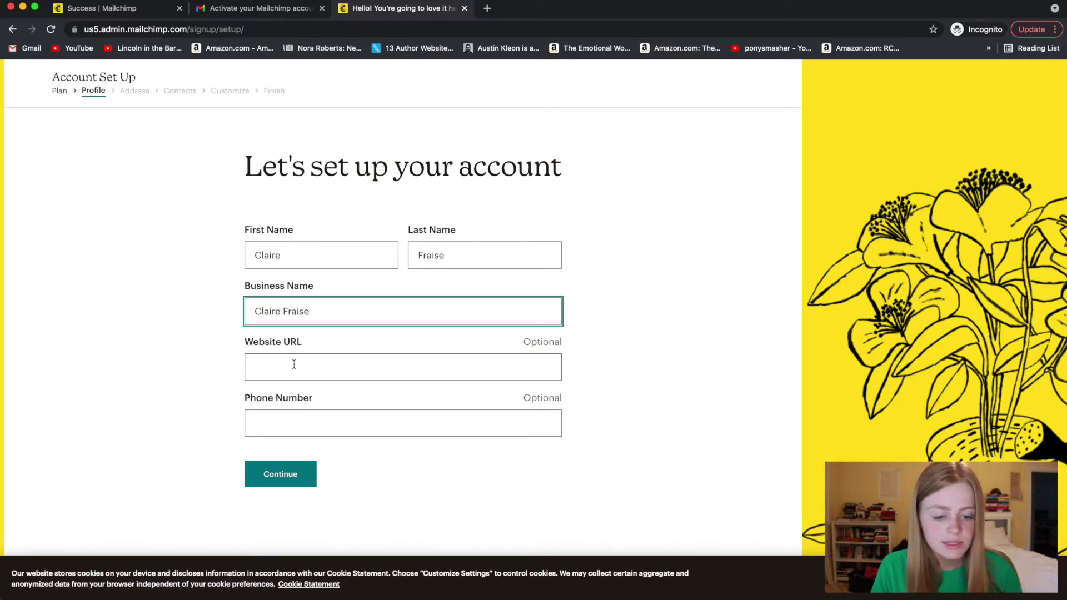
left_click(302, 469)
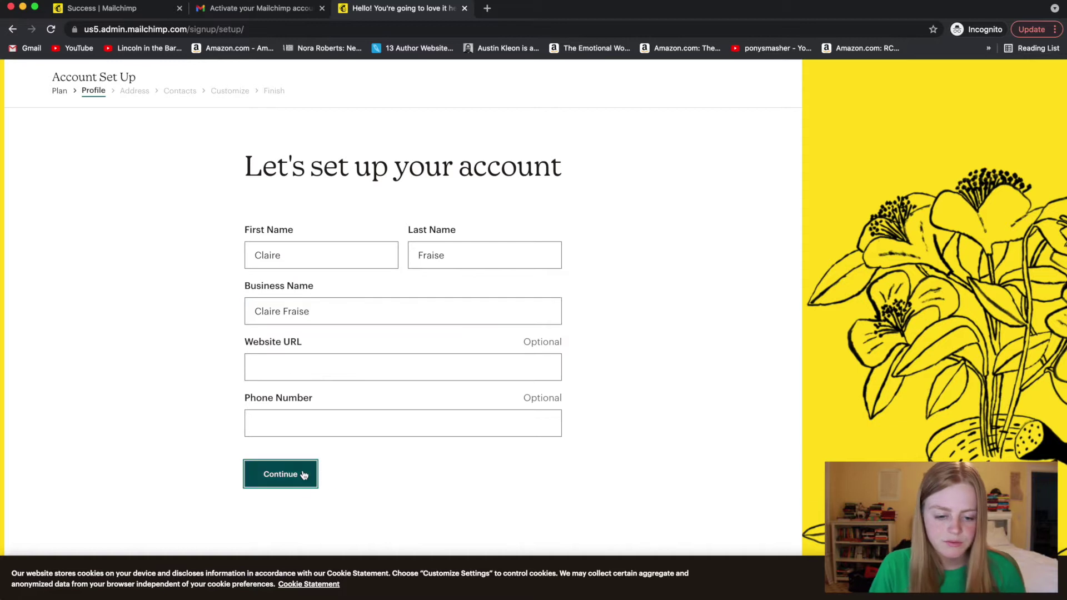
- Scroll down through the Address step of account setup
scroll(374, 221, "down", 2)
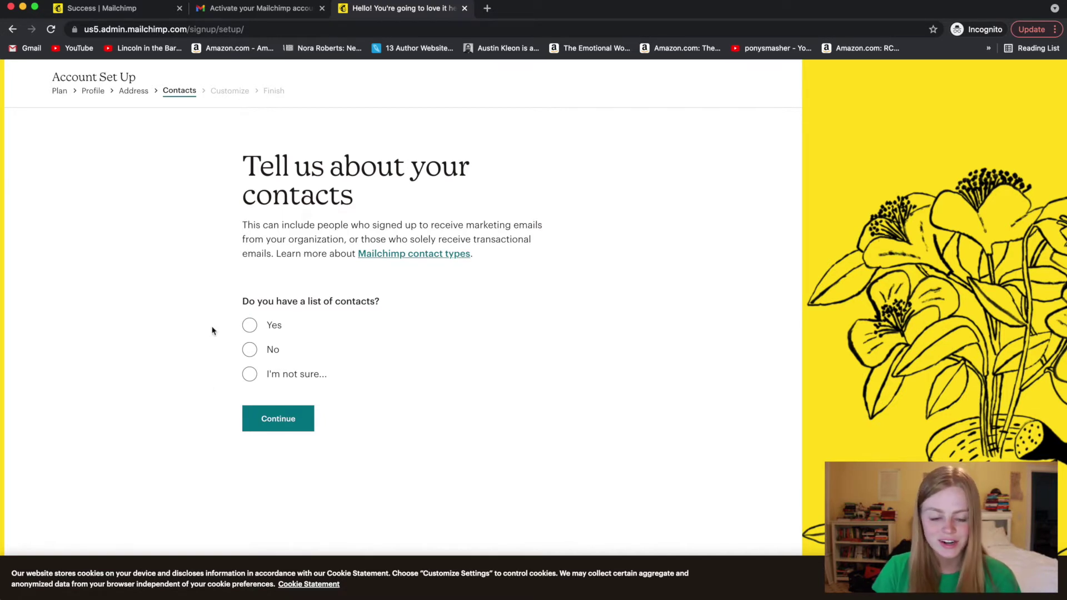
- Answer no contact list, then choose selling both products and services via own website and other stores
left_click(254, 354)
left_click(279, 452)
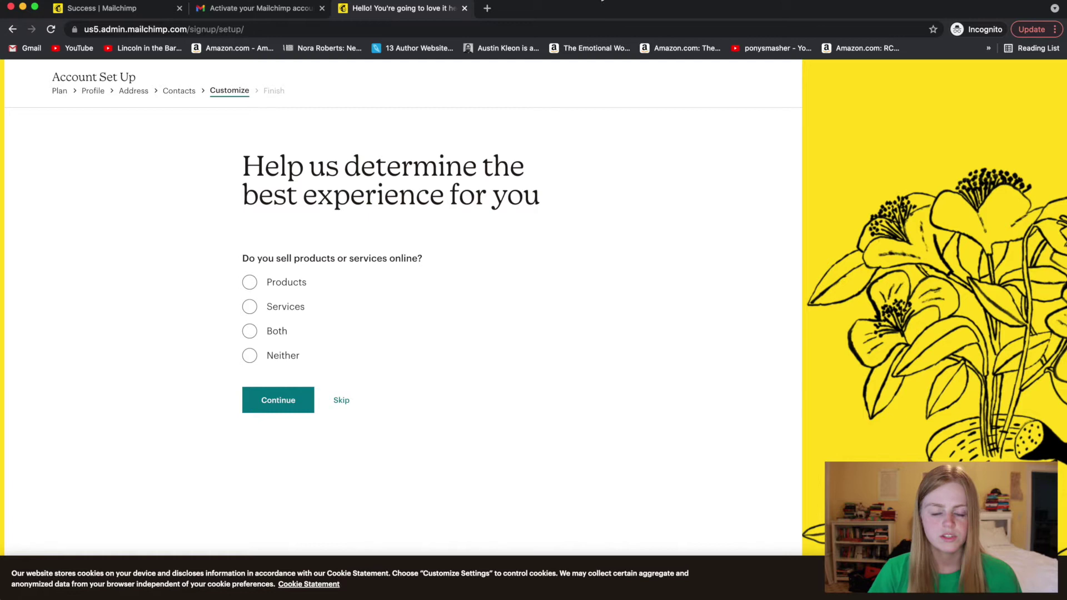
left_click(250, 332)
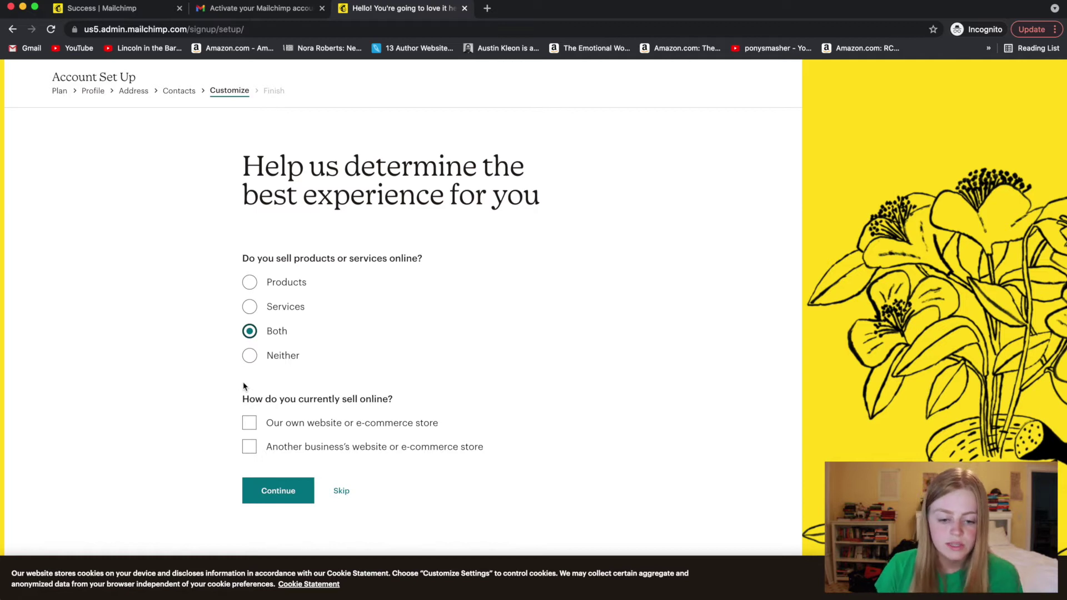
left_click(250, 426)
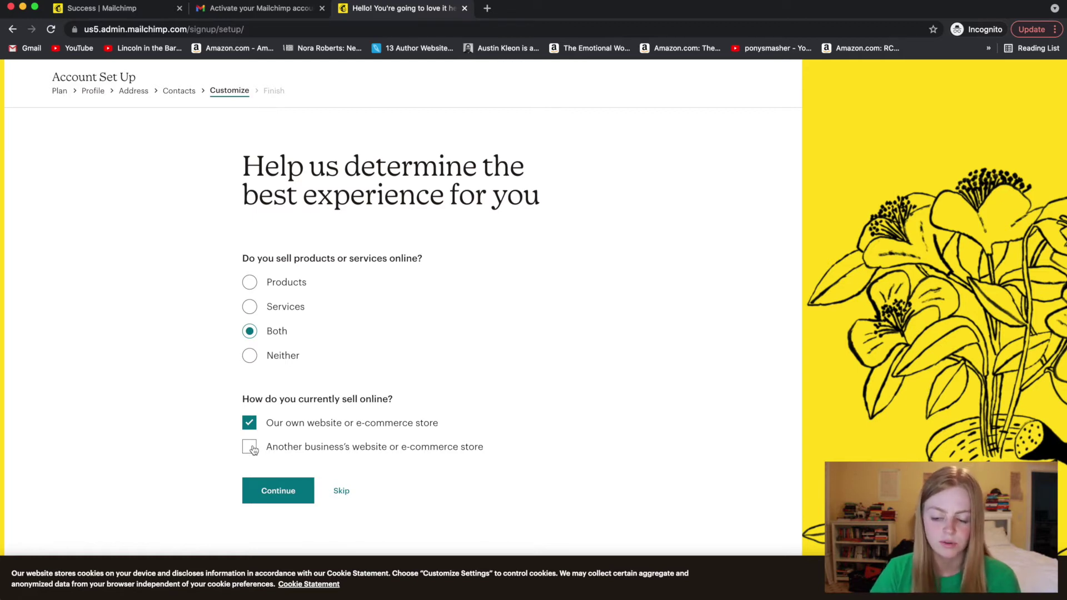
left_click(253, 450)
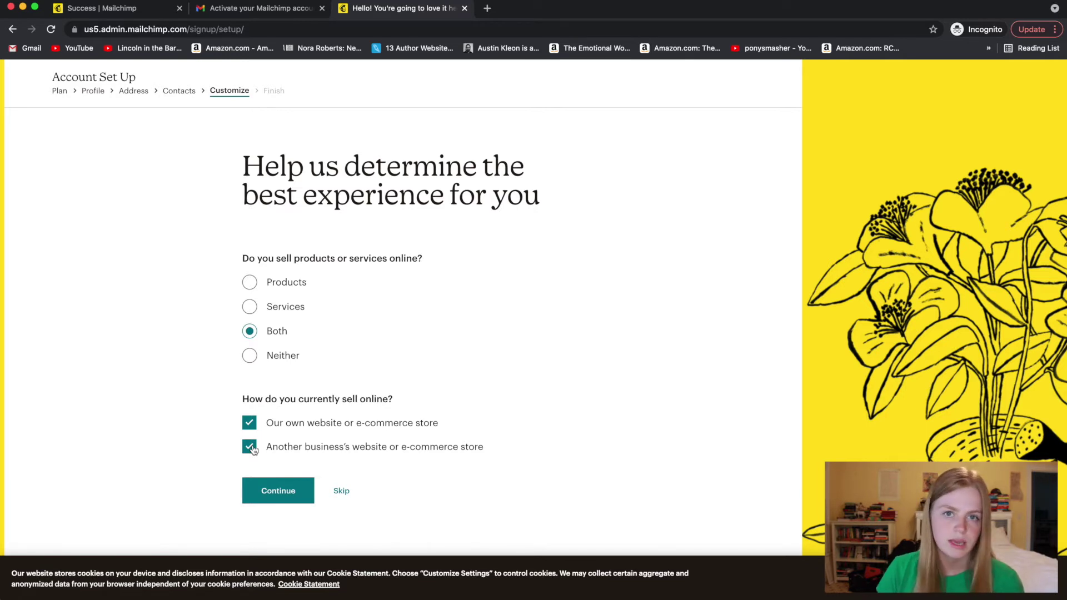
left_click(261, 486)
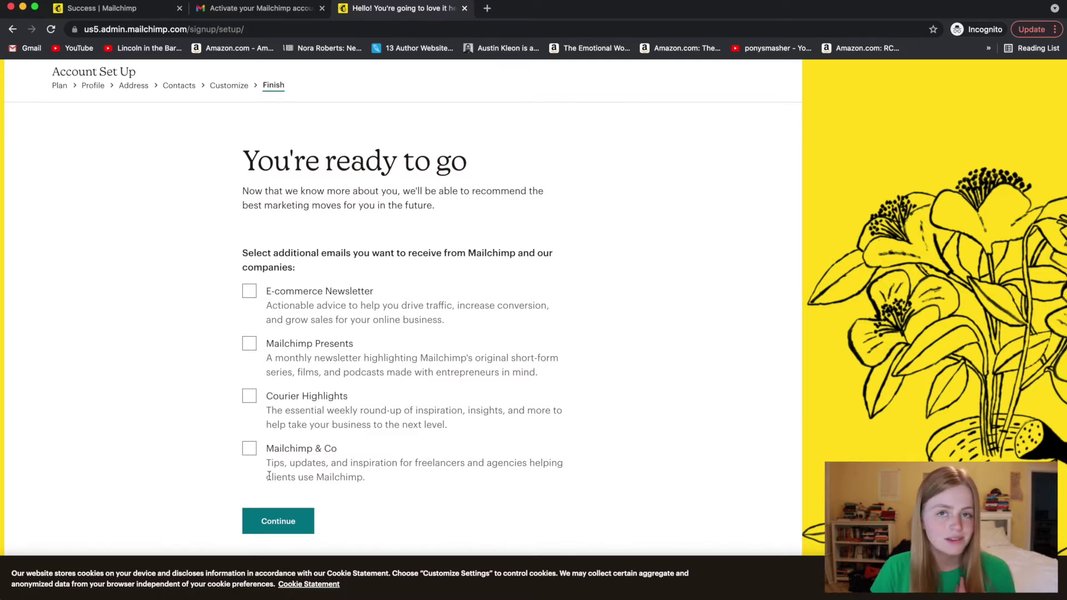
- Finish setup, choose 'I'll do this later' for connecting a store, and go to Audience
left_click(294, 532)
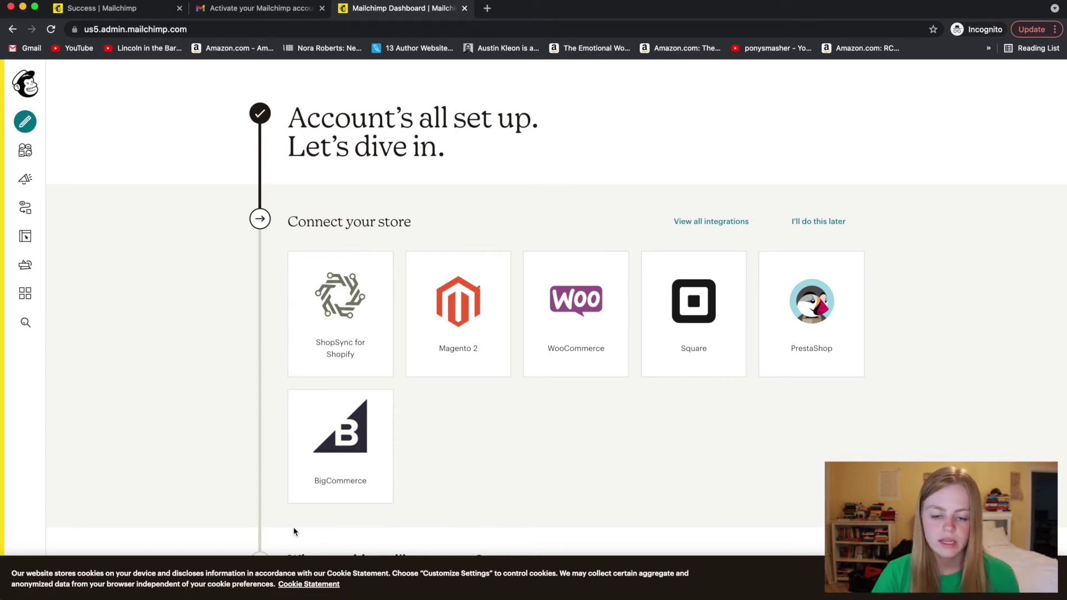
scroll(319, 448, "down", 10)
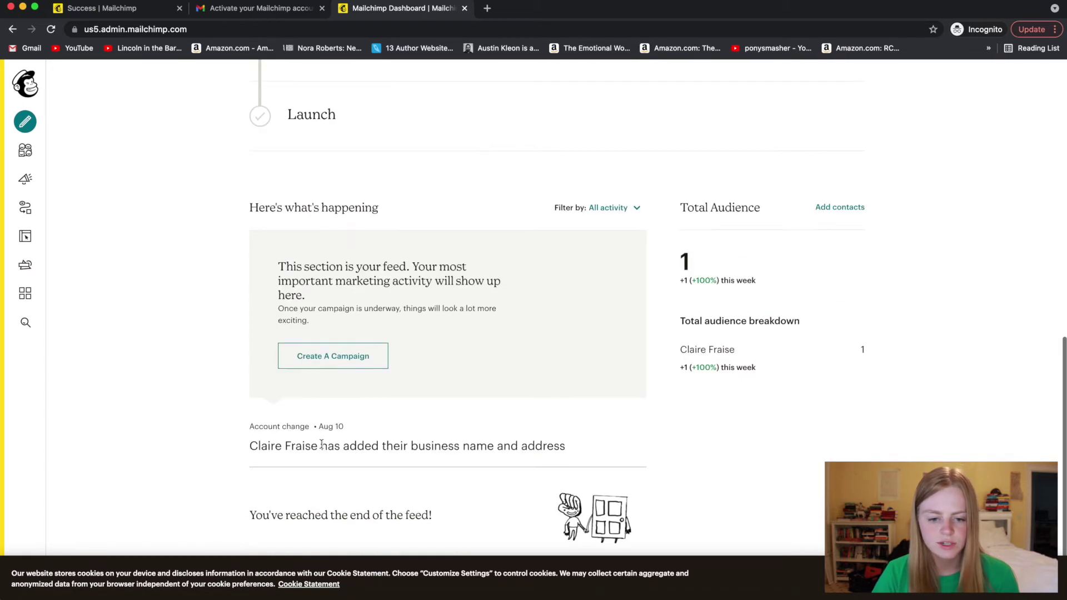
scroll(452, 339, "up", 10)
left_click(826, 220)
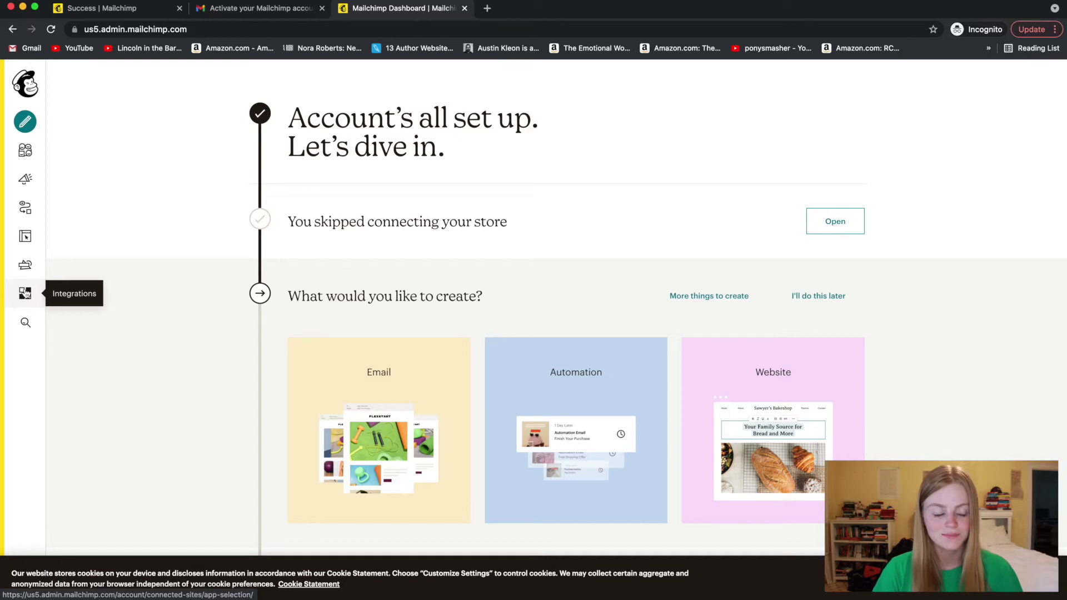
left_click(22, 152)
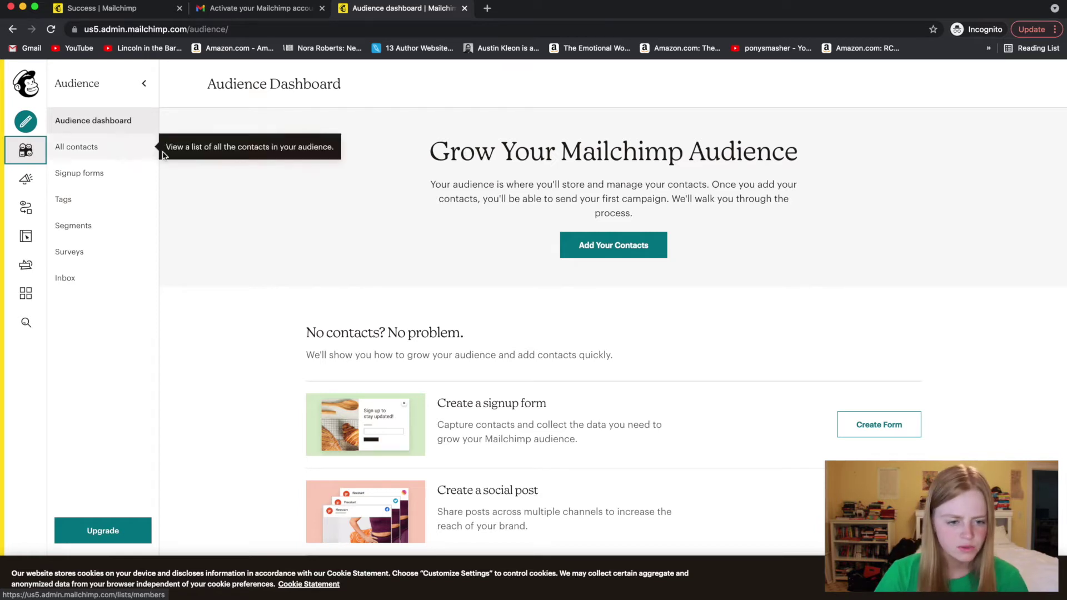
- Show All contacts from the Audience side panel
left_click(94, 148)
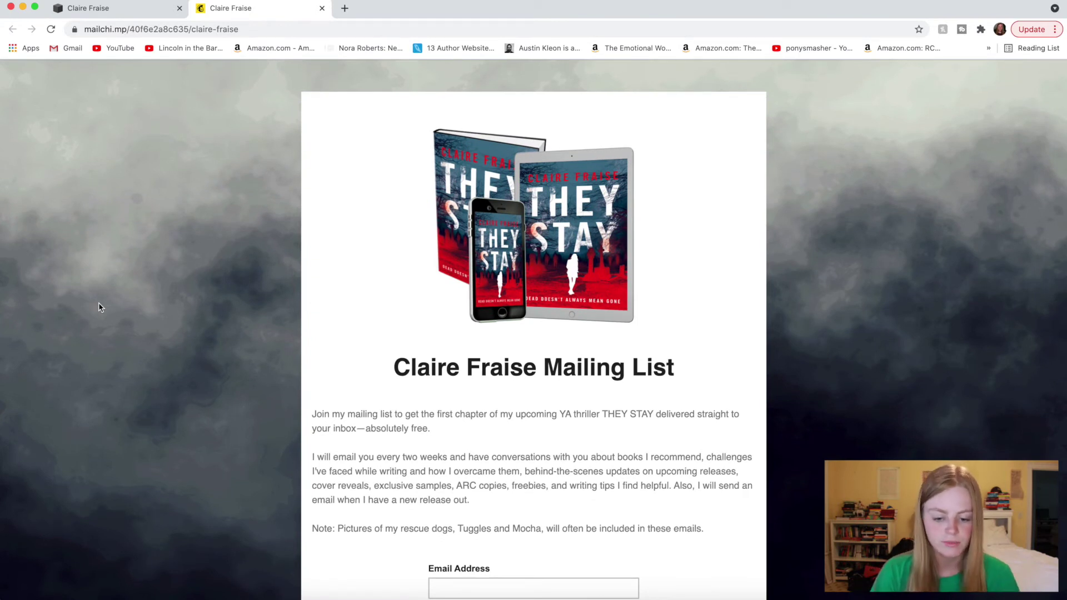
- From the author website, follow Read Chapter 1 to the signup page and try its Email field
left_click(100, 8)
left_click(221, 9)
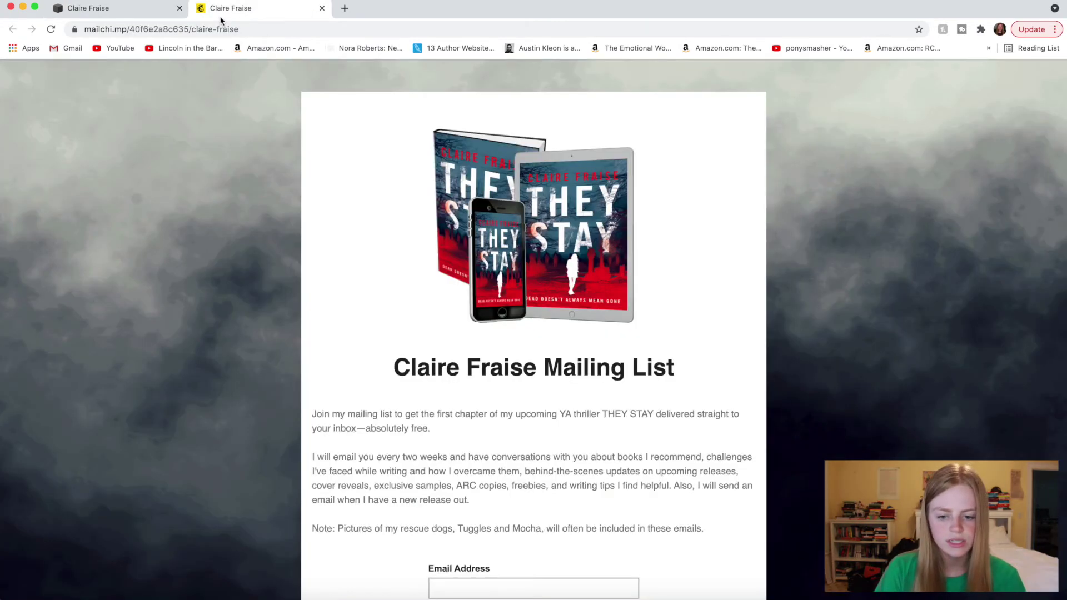
left_click(153, 9)
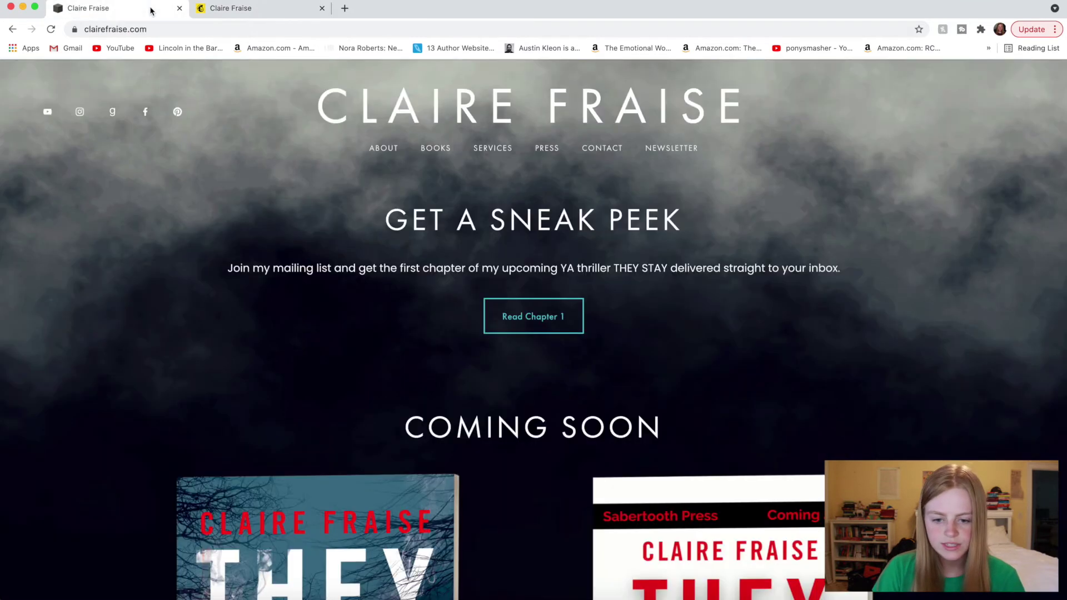
left_click(517, 321)
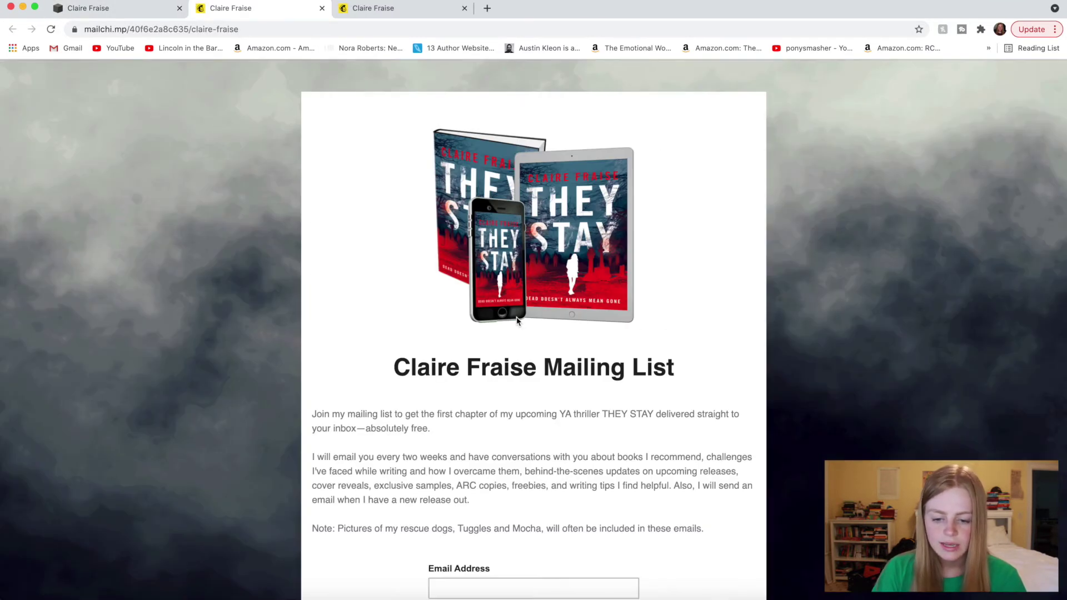
scroll(864, 450, "down", 3)
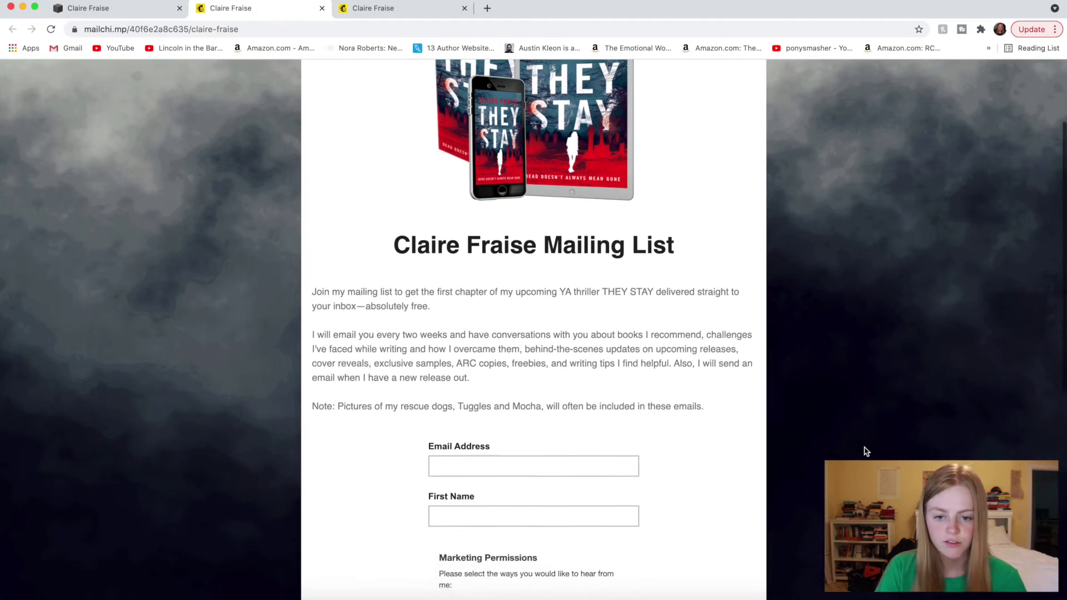
scroll(864, 451, "up", 1)
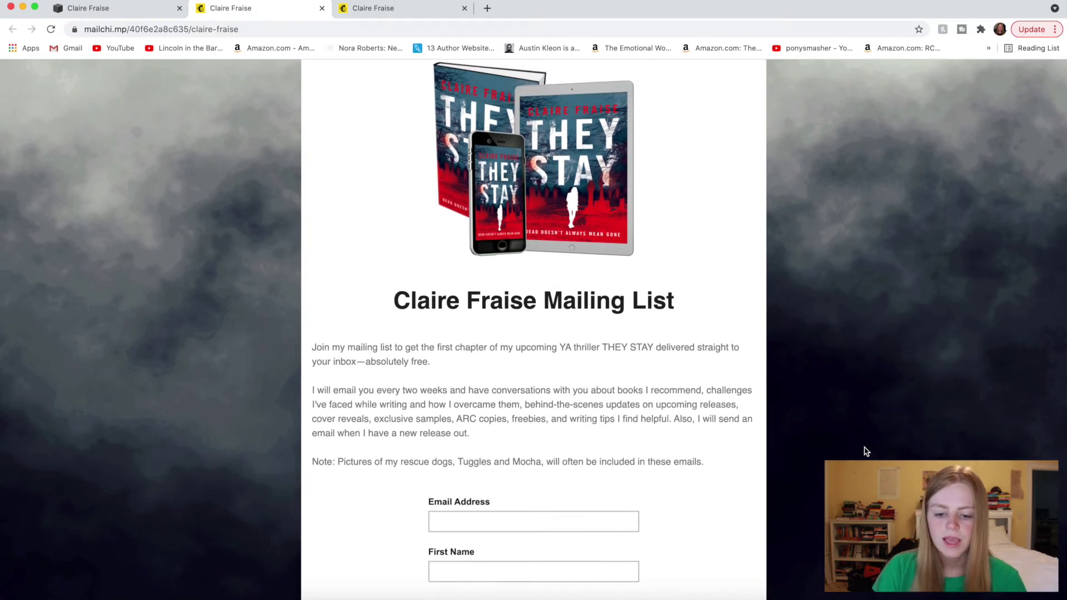
scroll(866, 451, "down", 8)
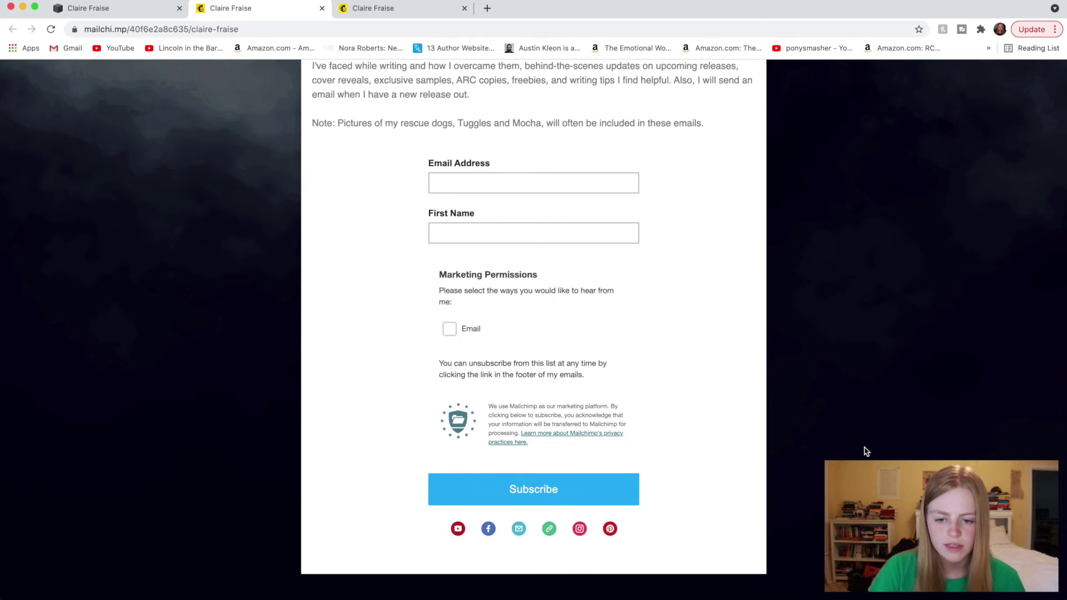
left_click(545, 187)
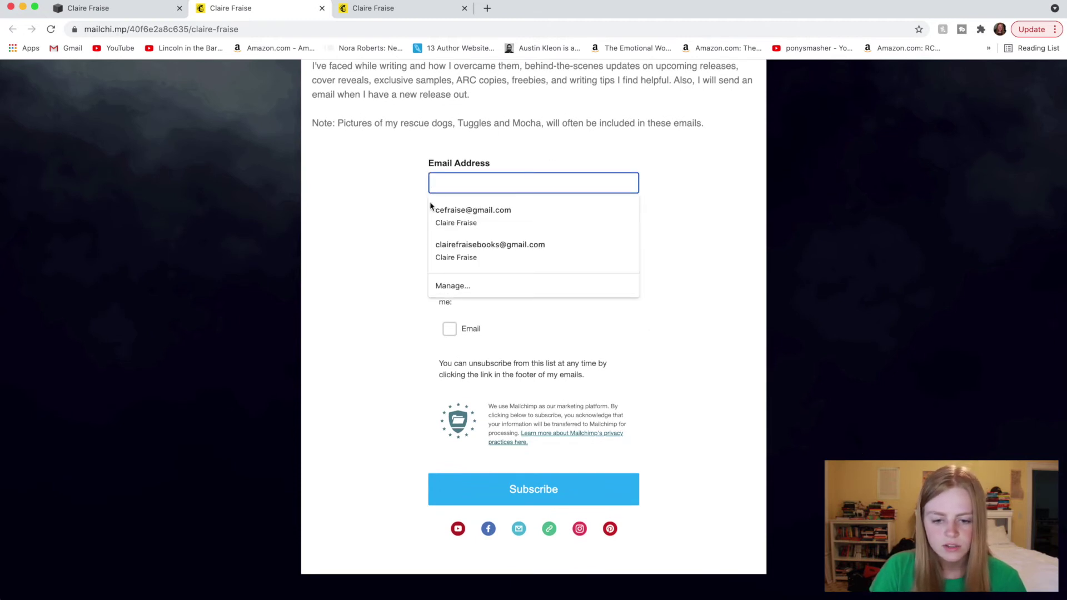
left_click(398, 225)
left_click(437, 242)
left_click(382, 237)
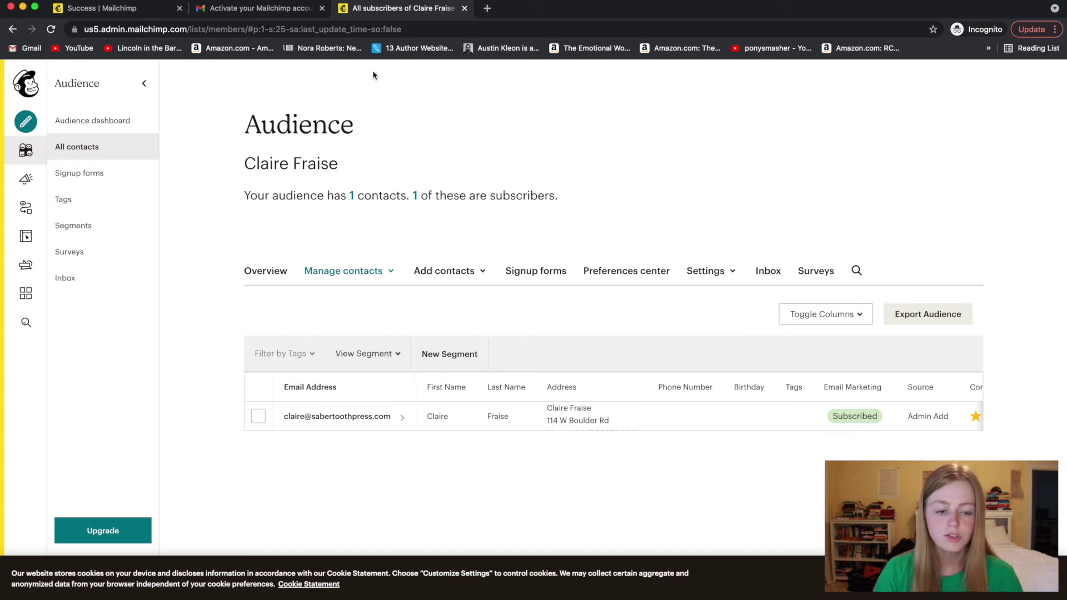
- Create a landing page named 'Fun Funky Fresh Landing Page' for the audience and begin
left_click(26, 121)
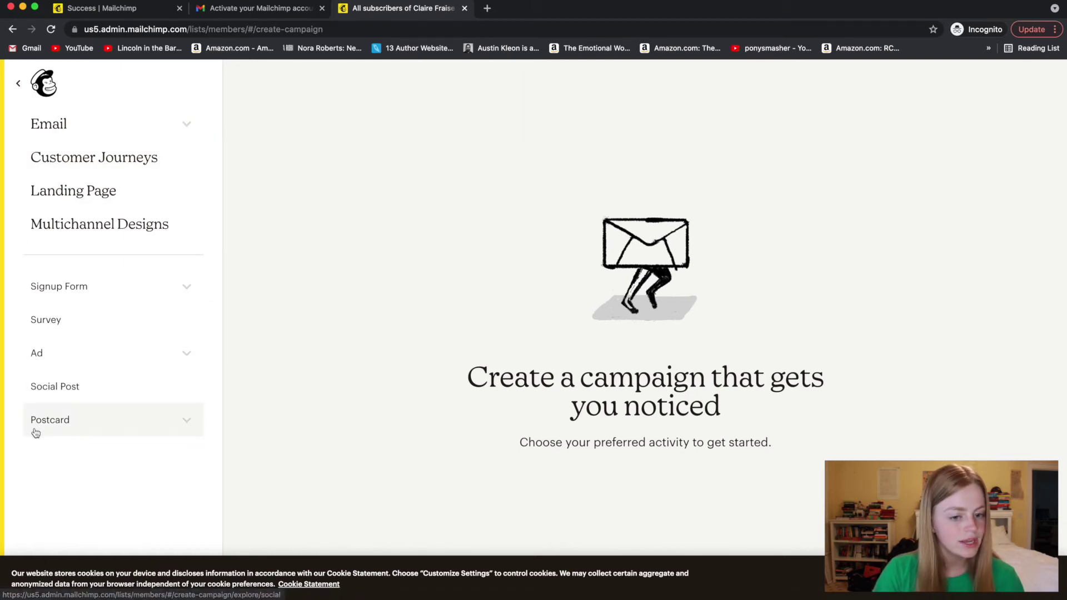
left_click(64, 191)
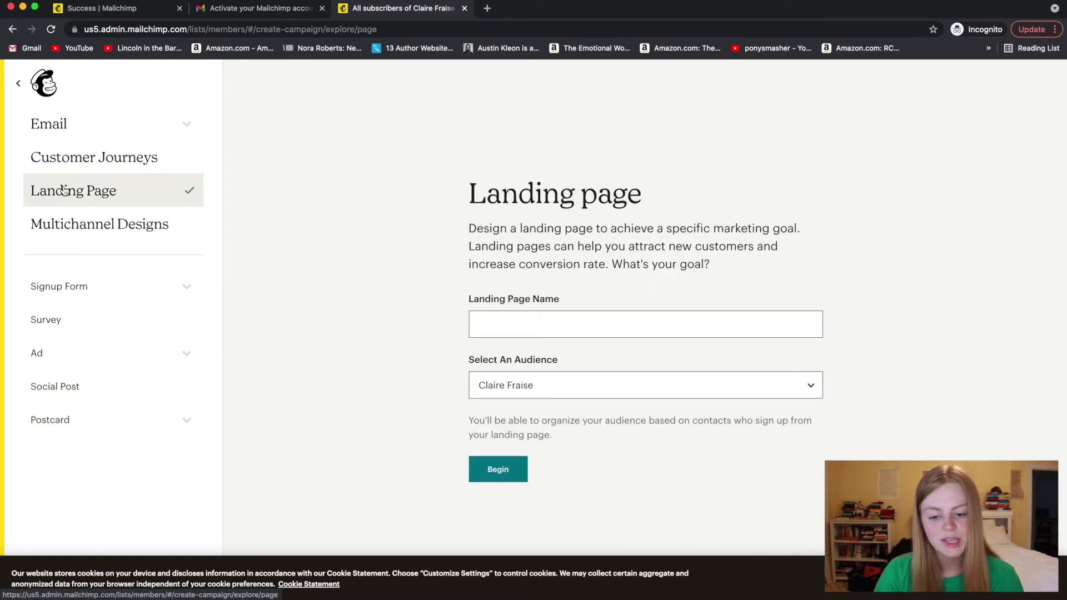
left_click(555, 317)
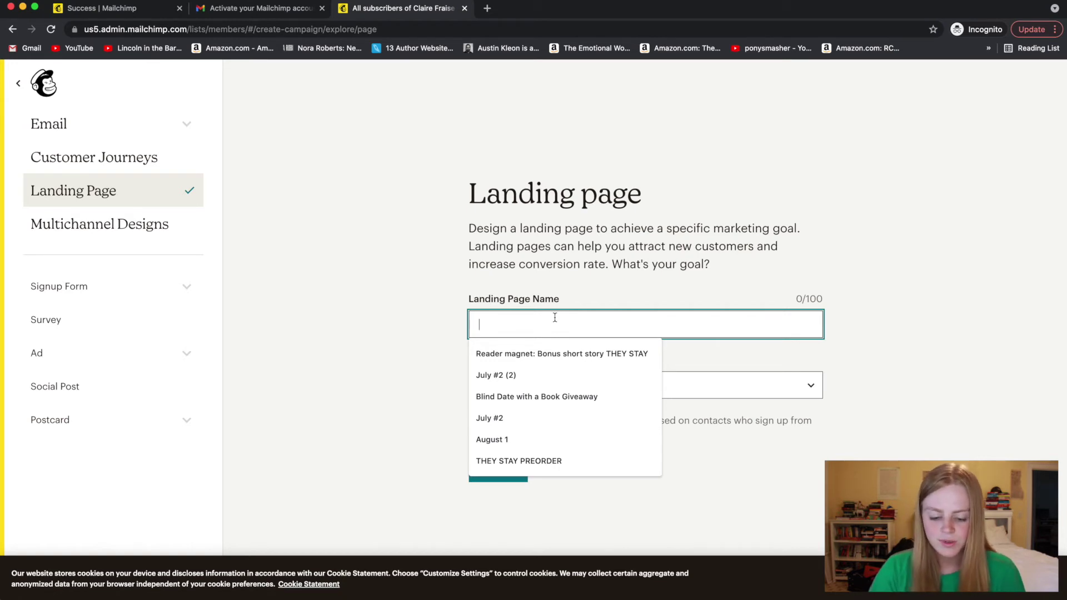
type("Fu")
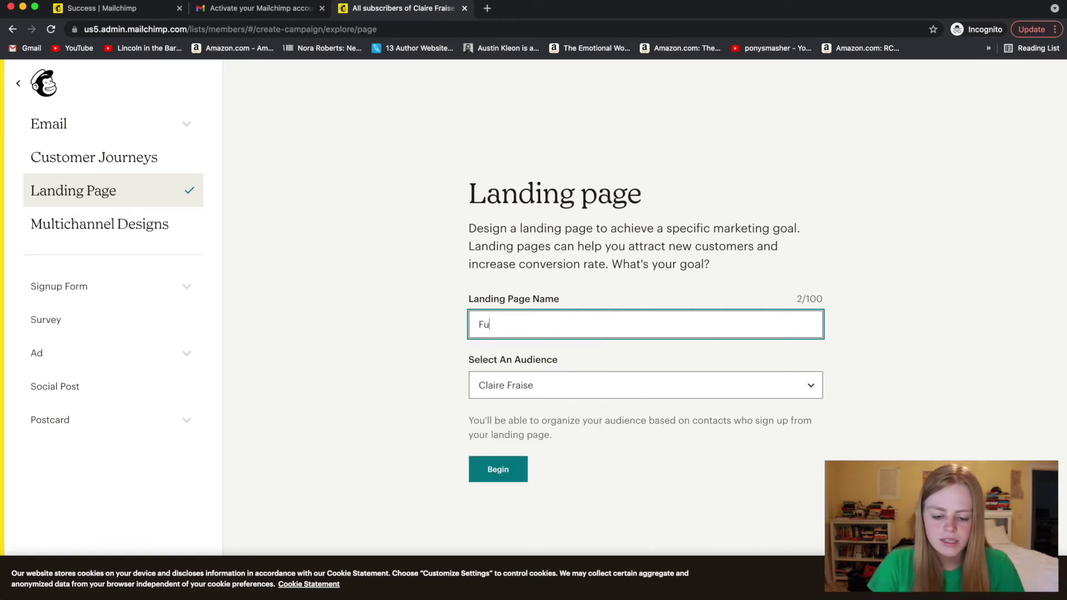
type("n Funky Fre")
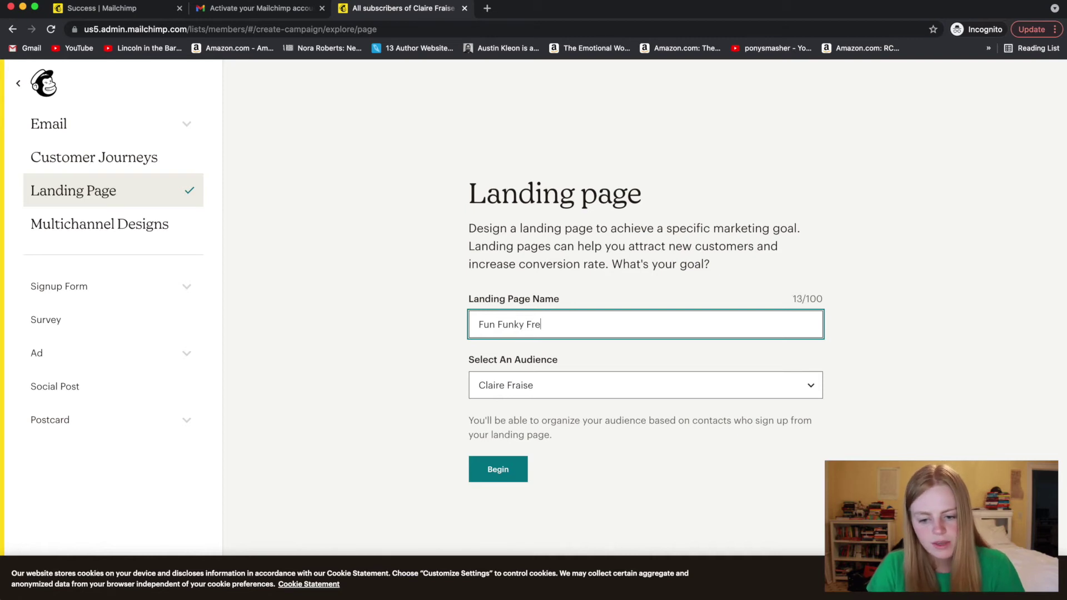
type("sh Landing Page")
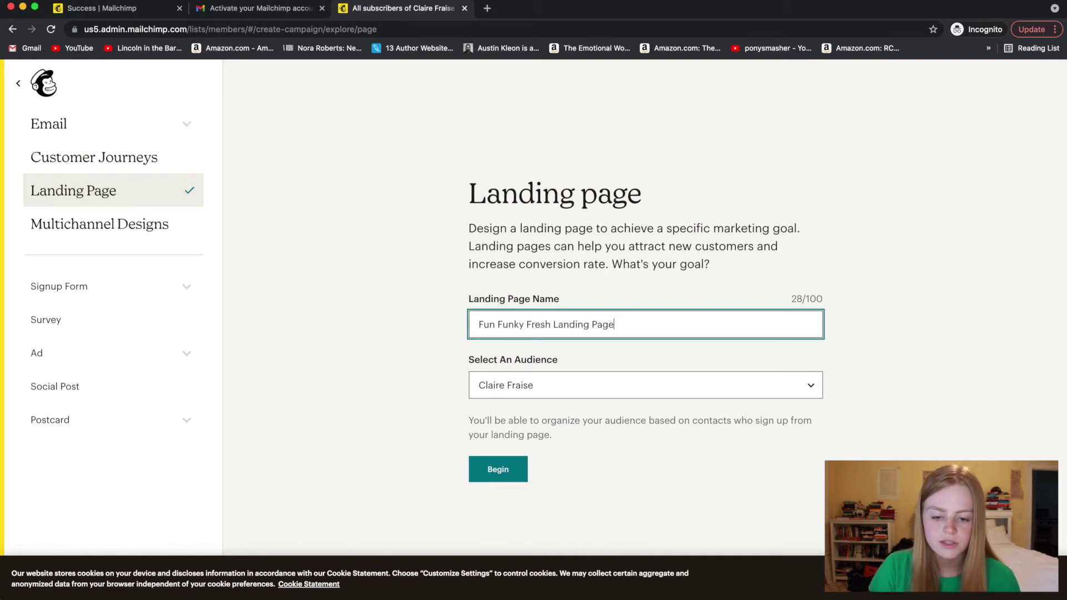
left_click(619, 393)
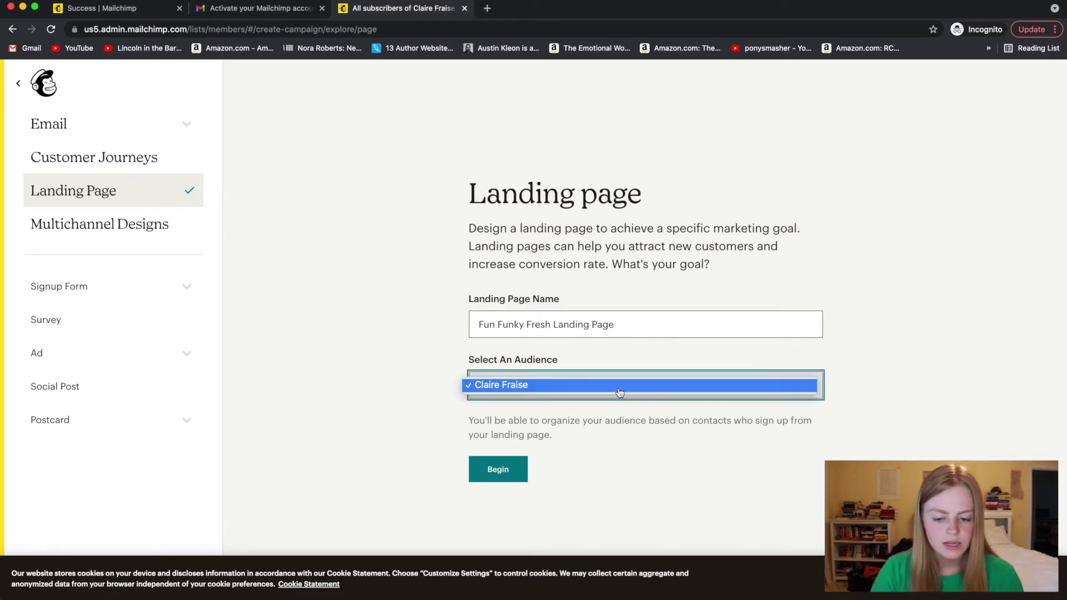
left_click(619, 393)
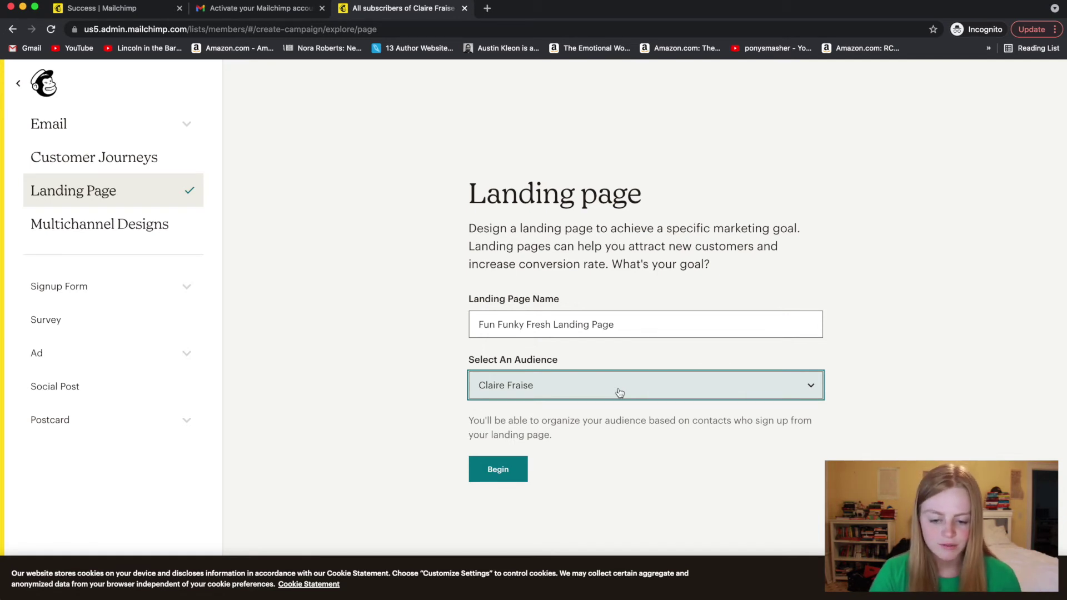
left_click(499, 475)
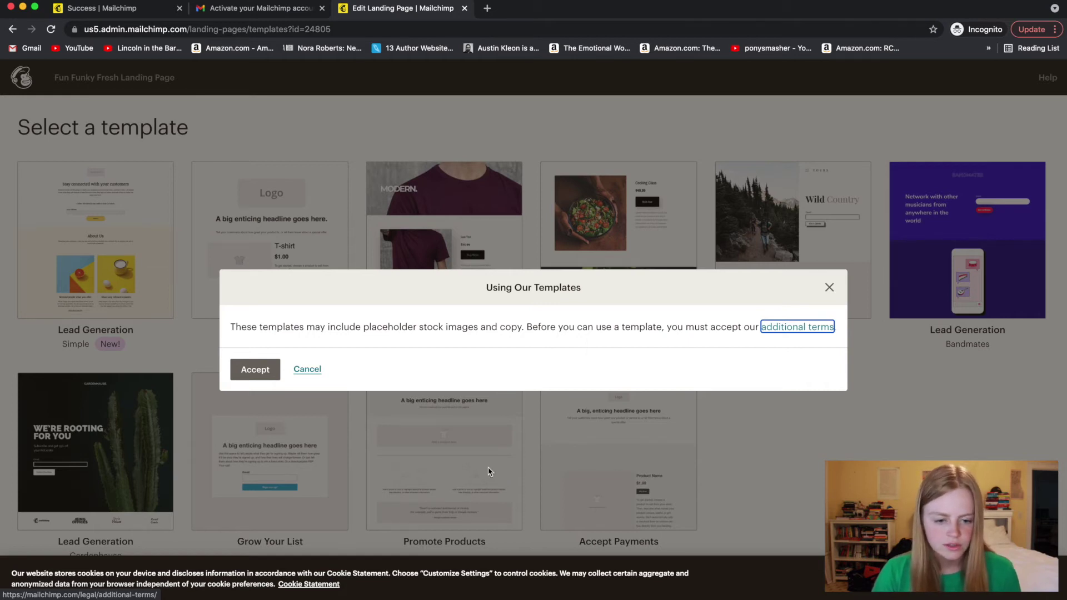
- Accept the template terms and build the page on the Grow Your List template
left_click(254, 370)
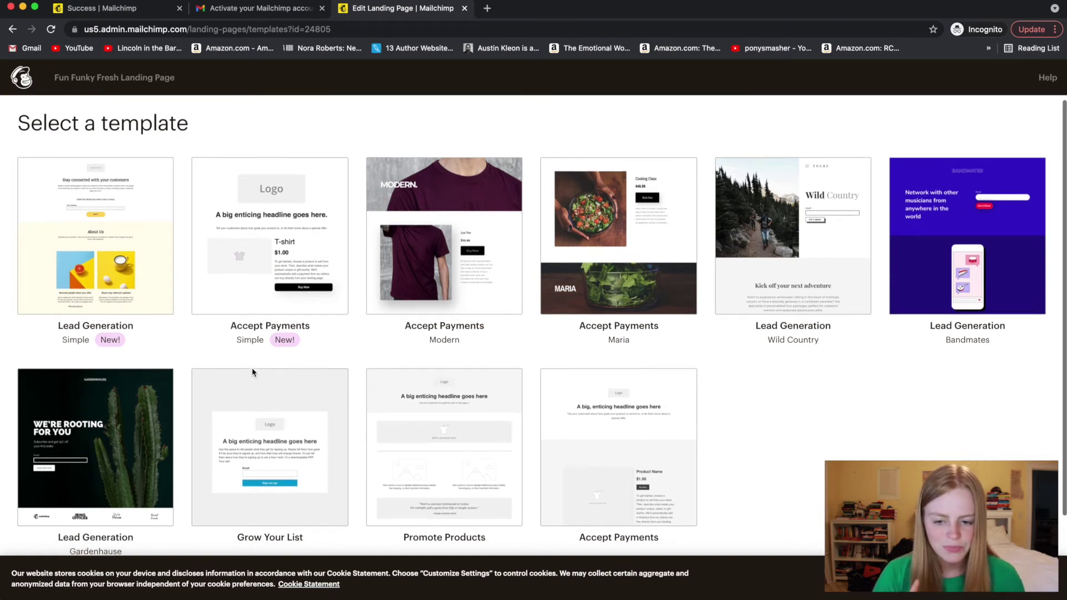
scroll(252, 367, "down", 2)
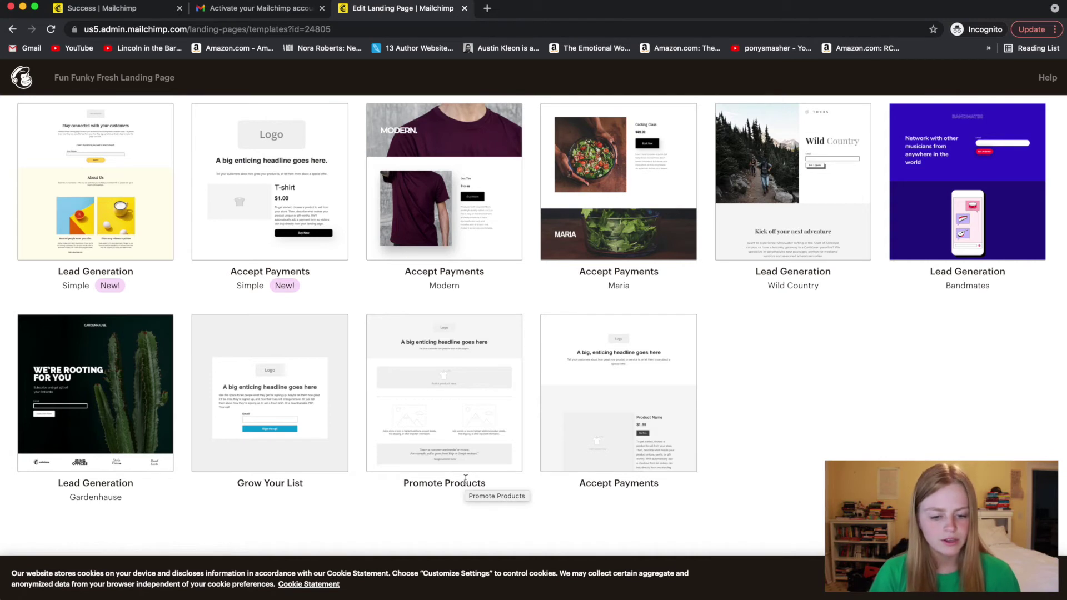
left_click(313, 435)
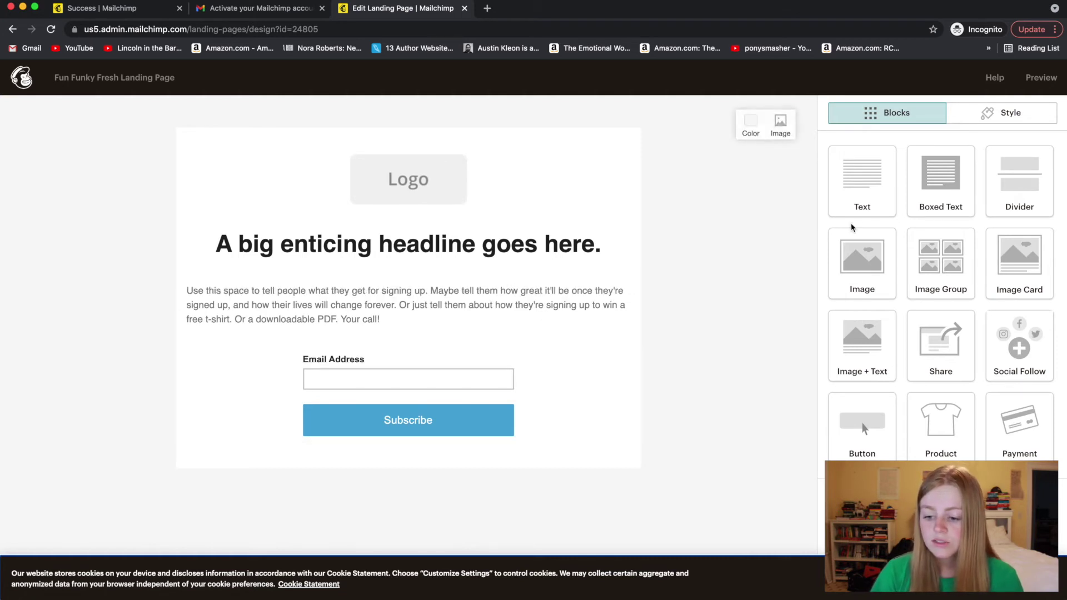
- Scroll down the landing page and open the Logo block's image settings
scroll(883, 401, "down", 2)
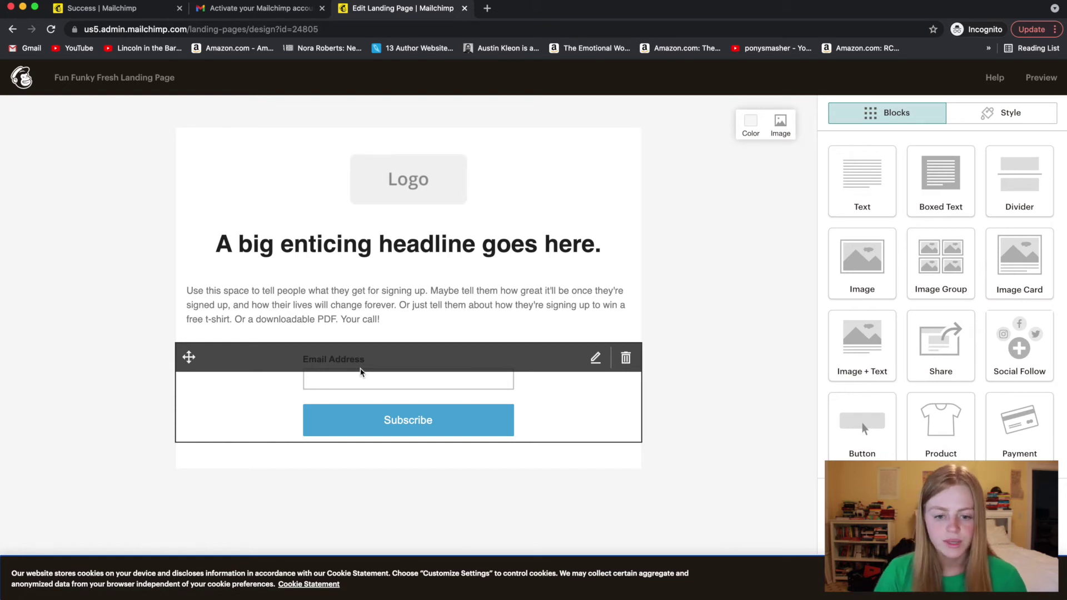
left_click(417, 187)
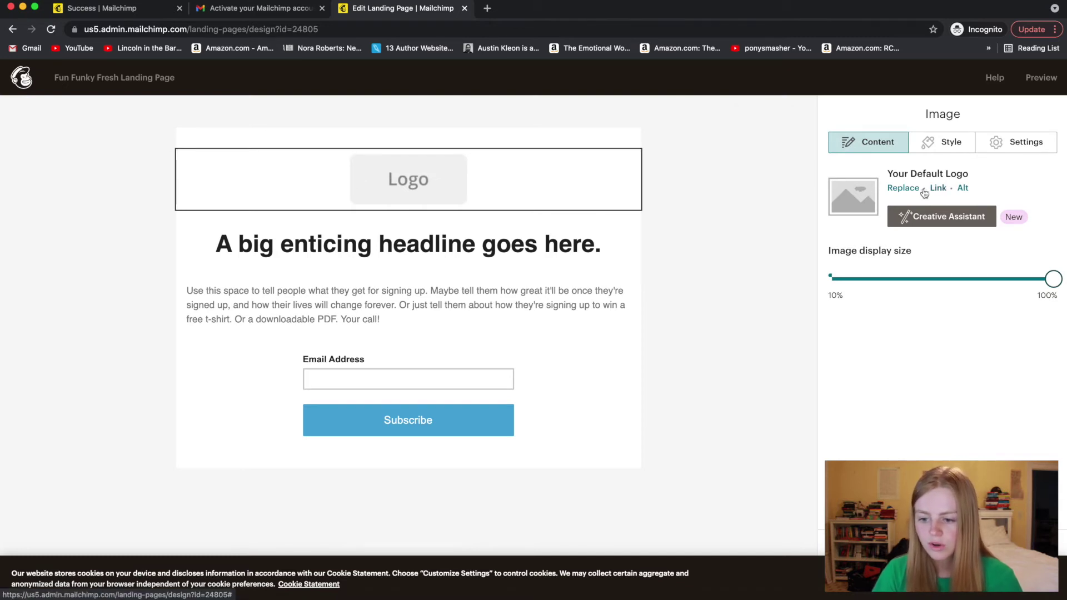
- Replace the placeholder logo with 'They Stay preorder incentives.png' and shrink it to about 20% display size
mouse_move(266, 163)
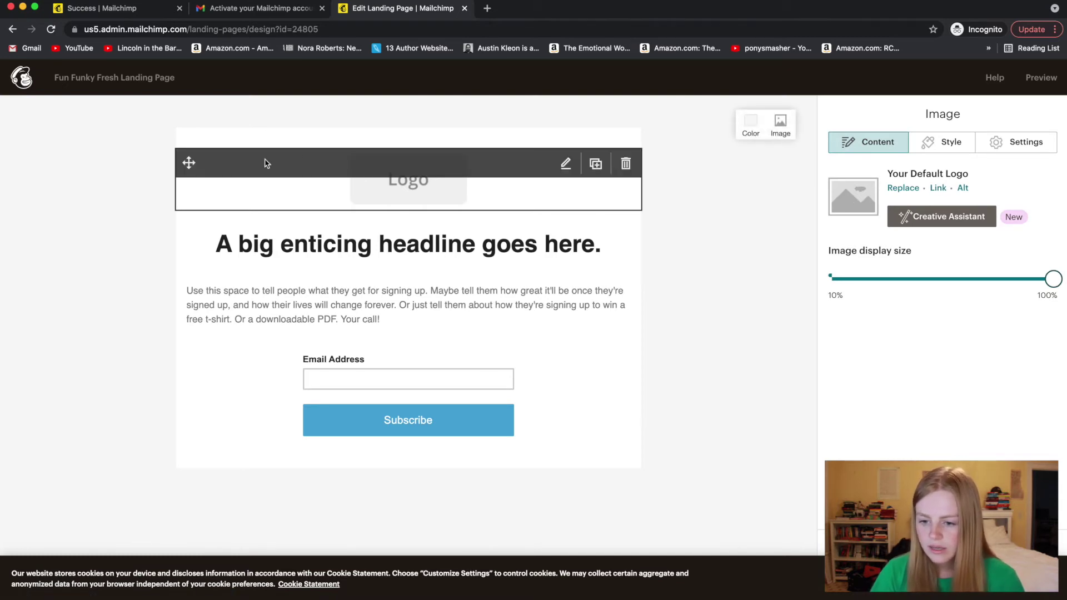
left_click(913, 192)
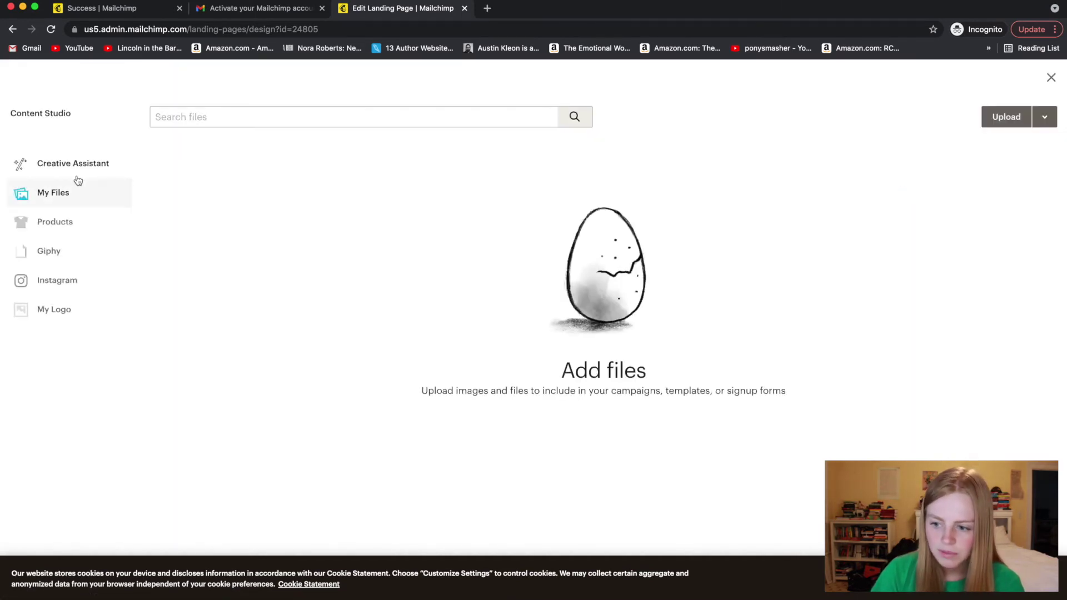
left_click(1006, 117)
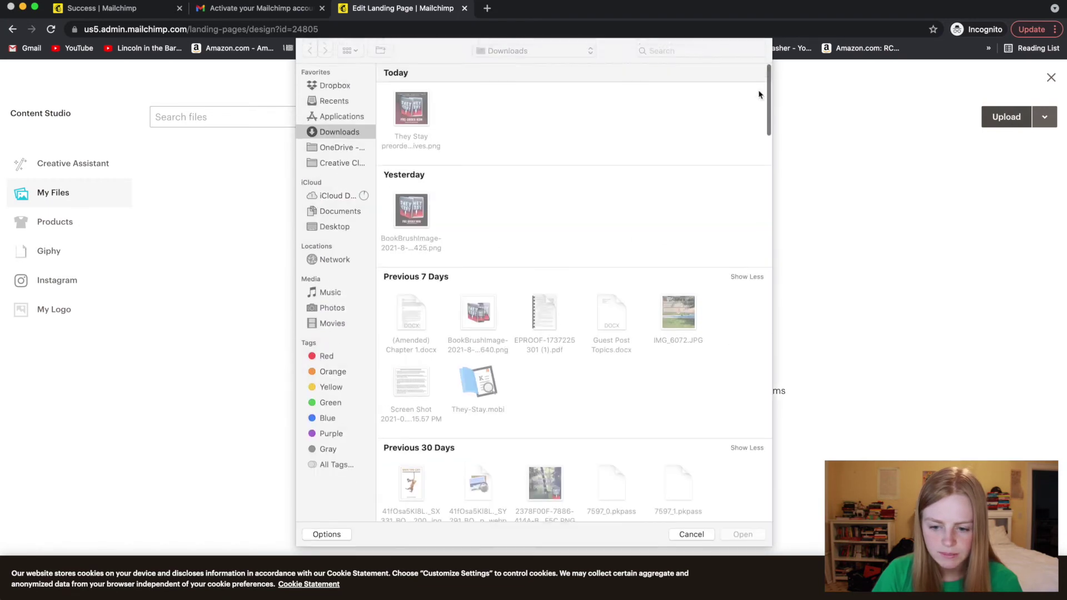
double_click(415, 111)
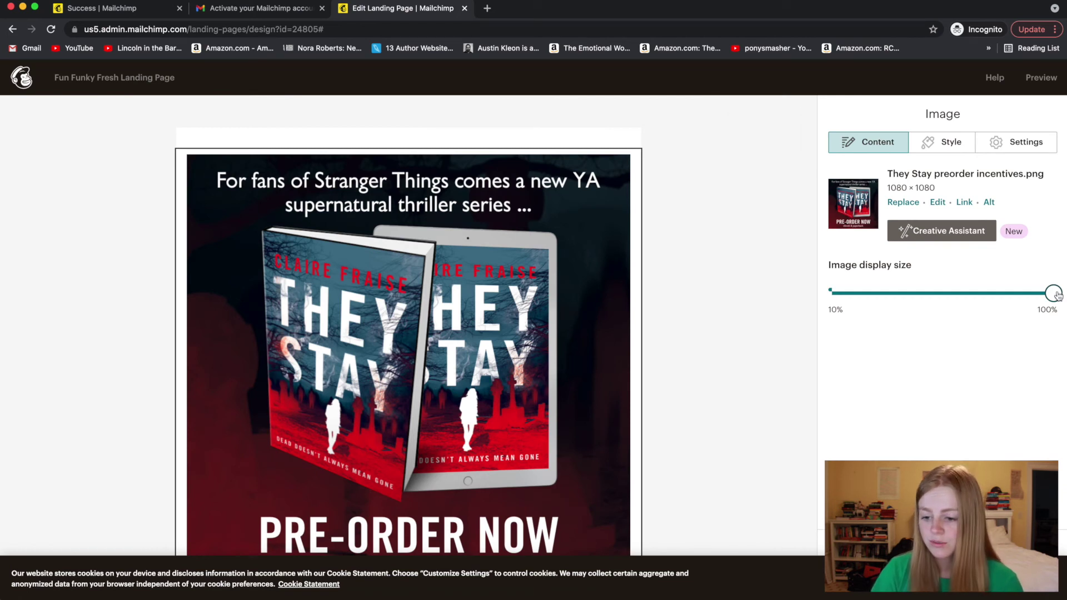
left_click_drag(1057, 296, 867, 293)
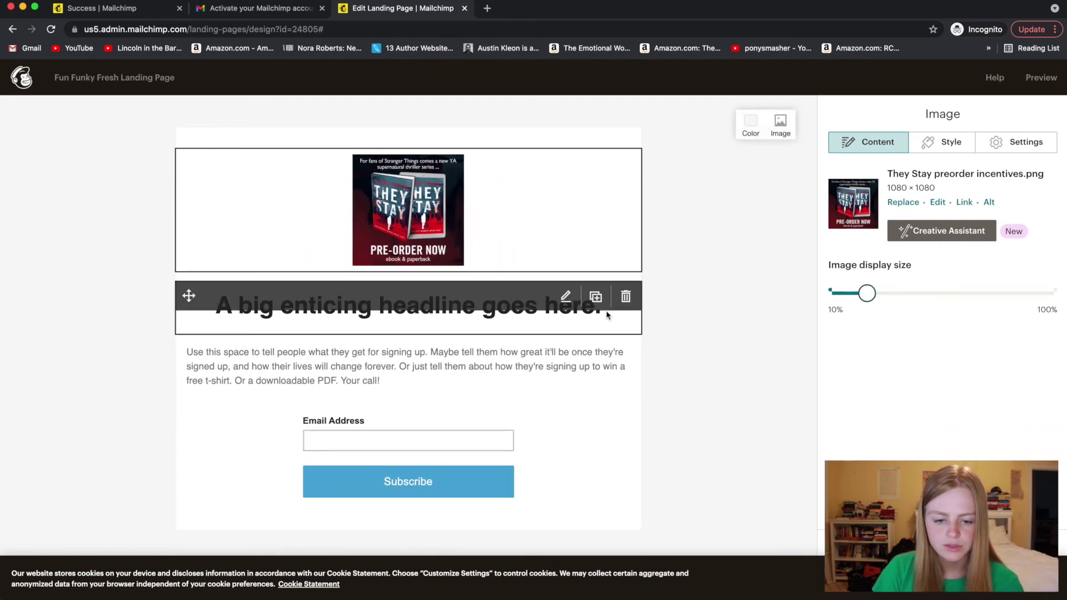
- Replace the template's placeholder headline text with 'Please subscribe! Thanks'
left_click(558, 304)
left_click(564, 297)
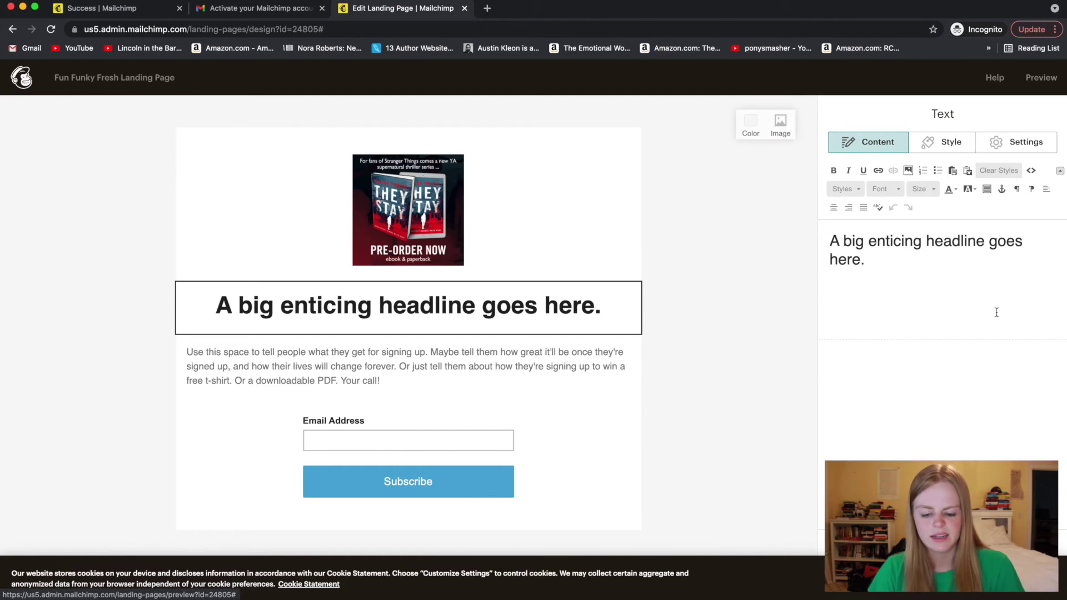
triple_click(965, 261)
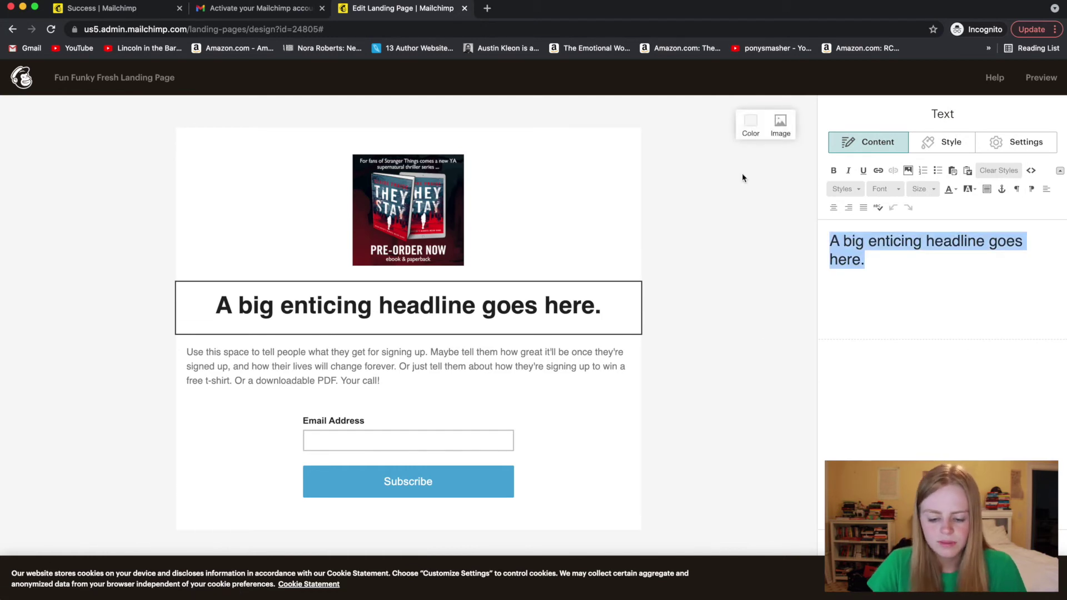
type("Please ")
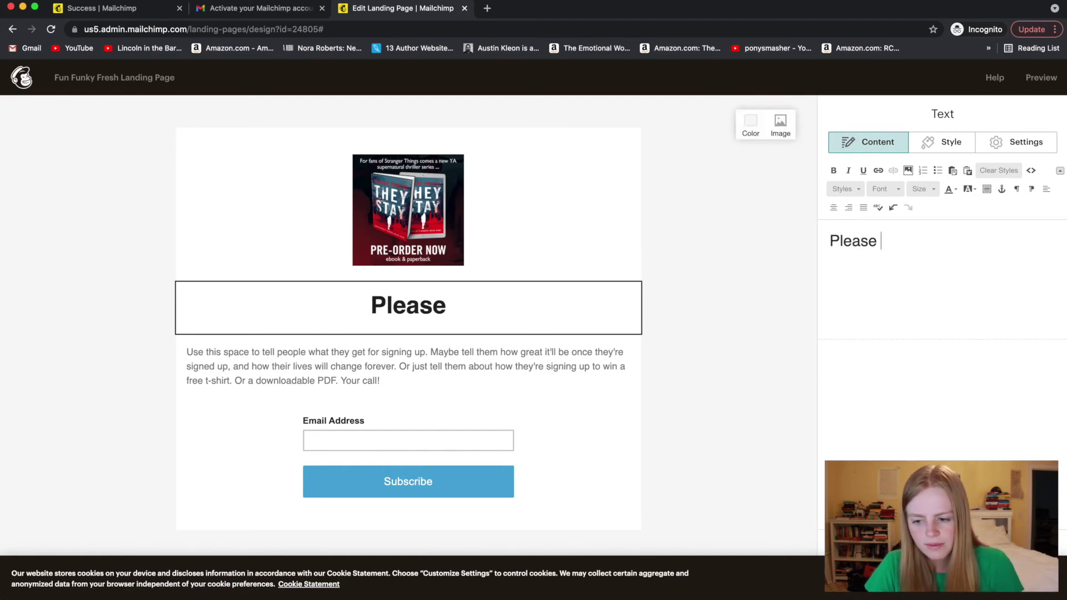
type("subscribe! Thanks")
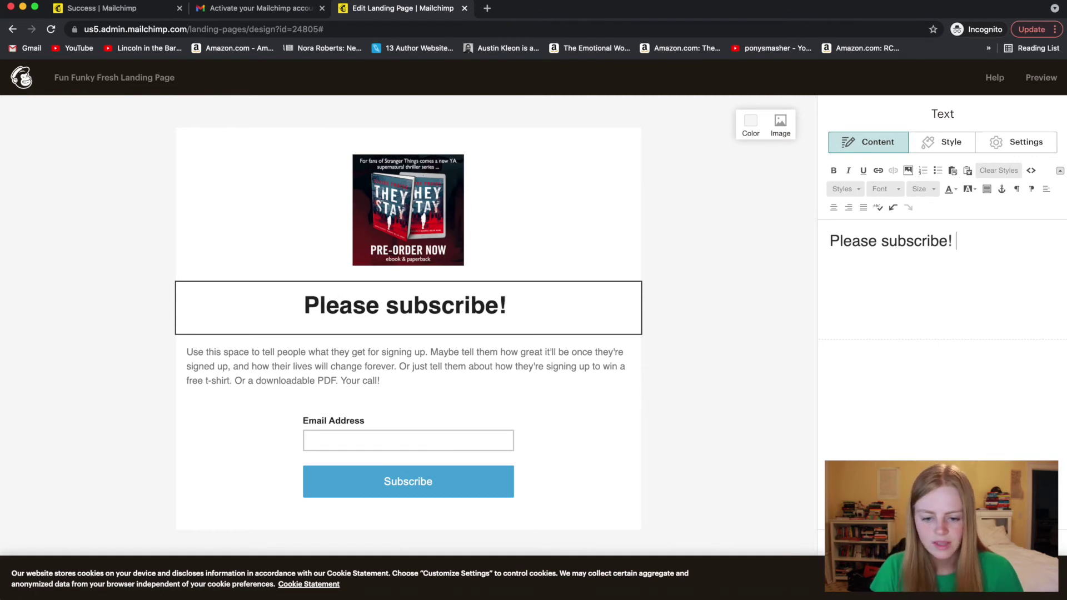